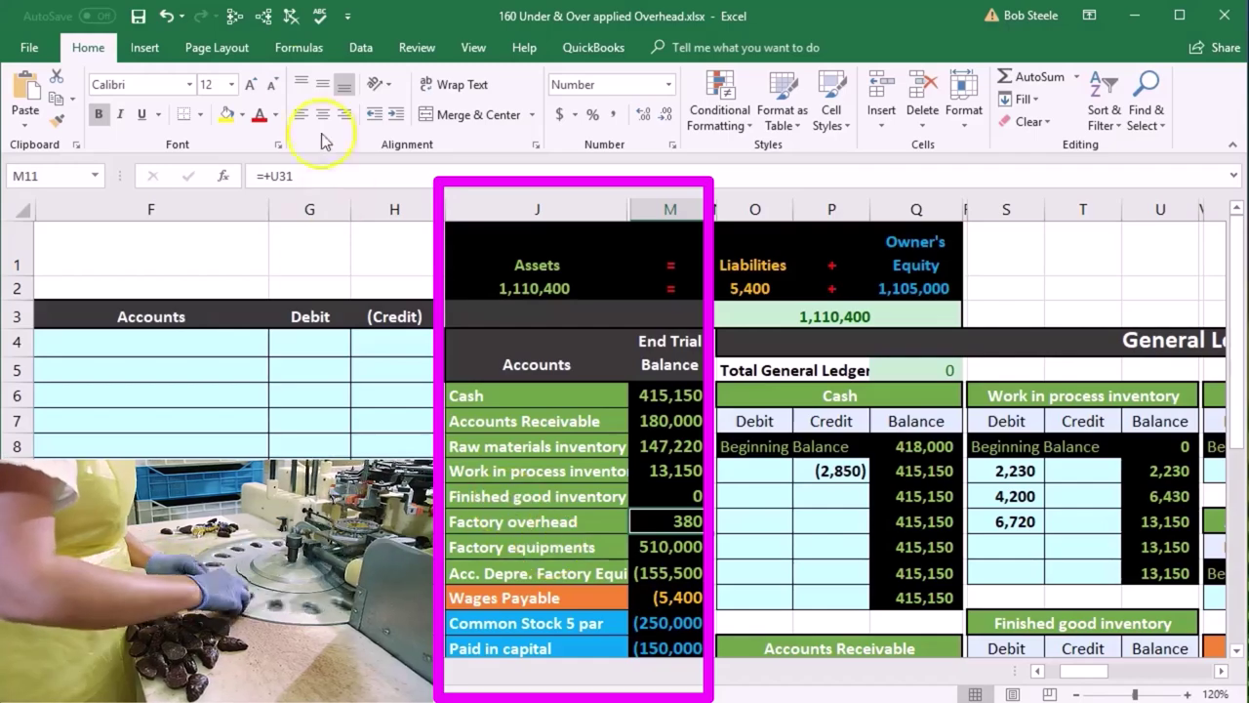
# Trace the cells linked to the Factory overhead trial balance amount in M11, and clear the tracing arrows
pyautogui.click(263, 15)
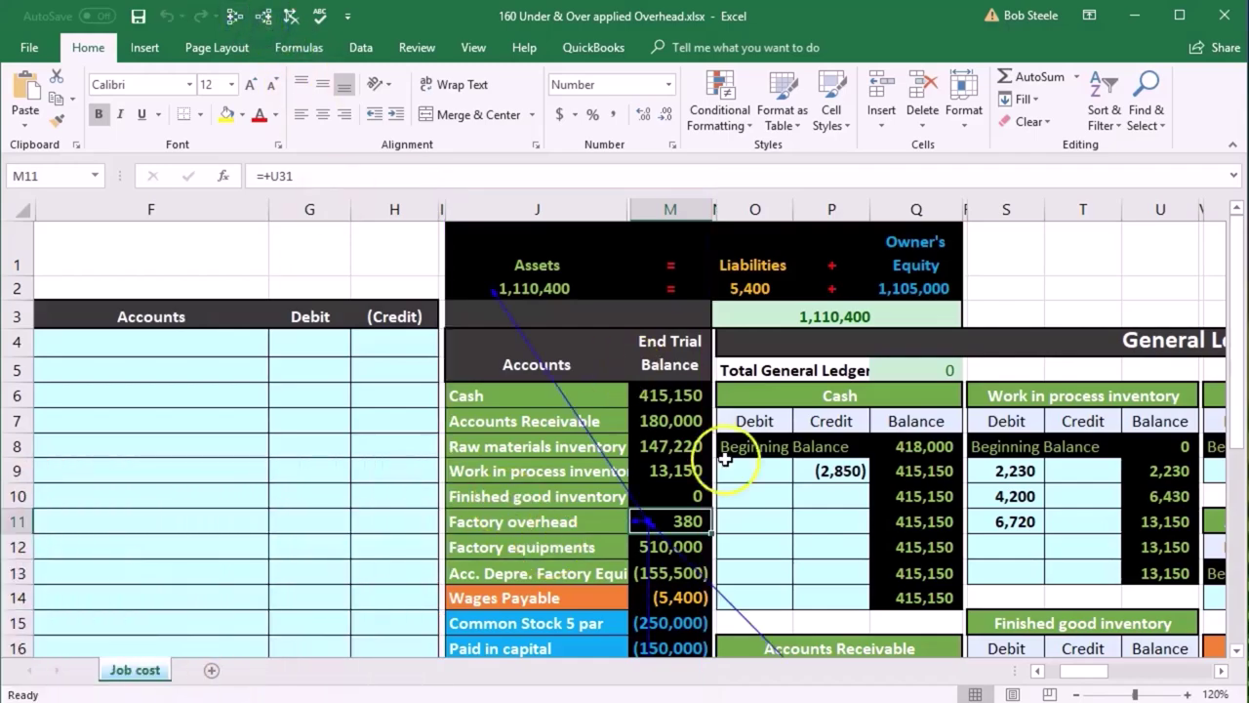
pyautogui.scroll(-3, 1067, 641)
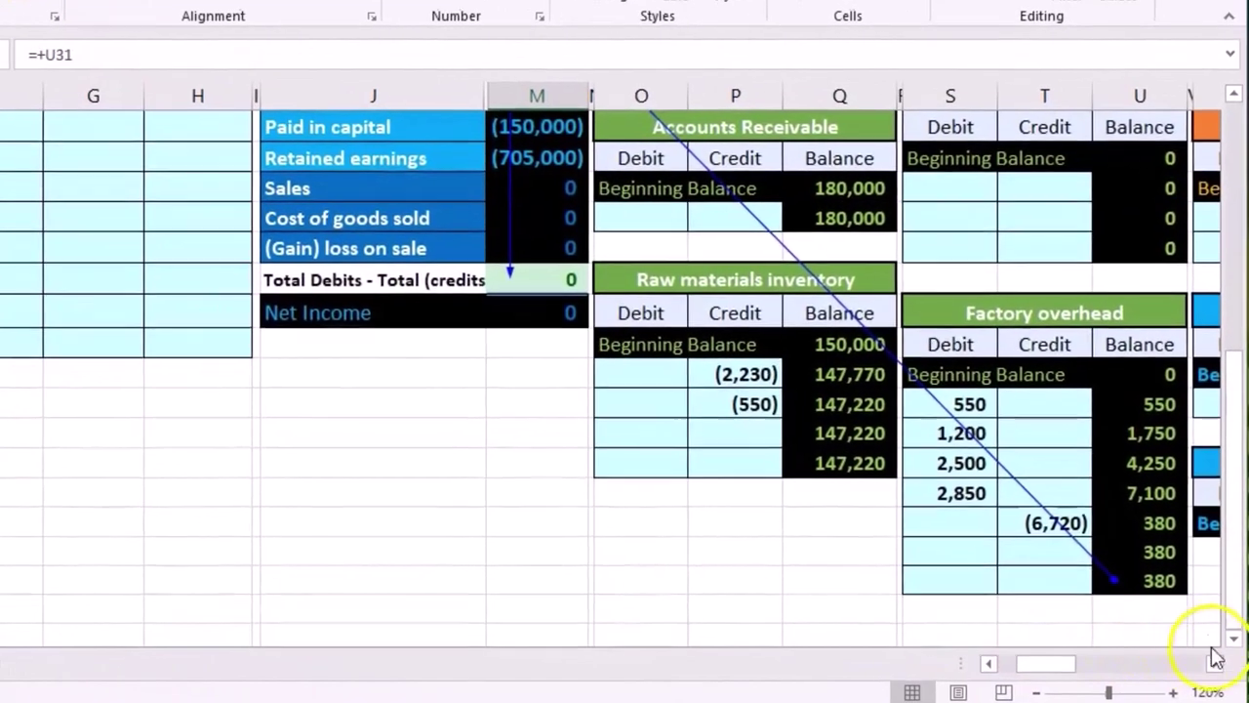
pyautogui.click(1219, 669)
pyautogui.click(1219, 668)
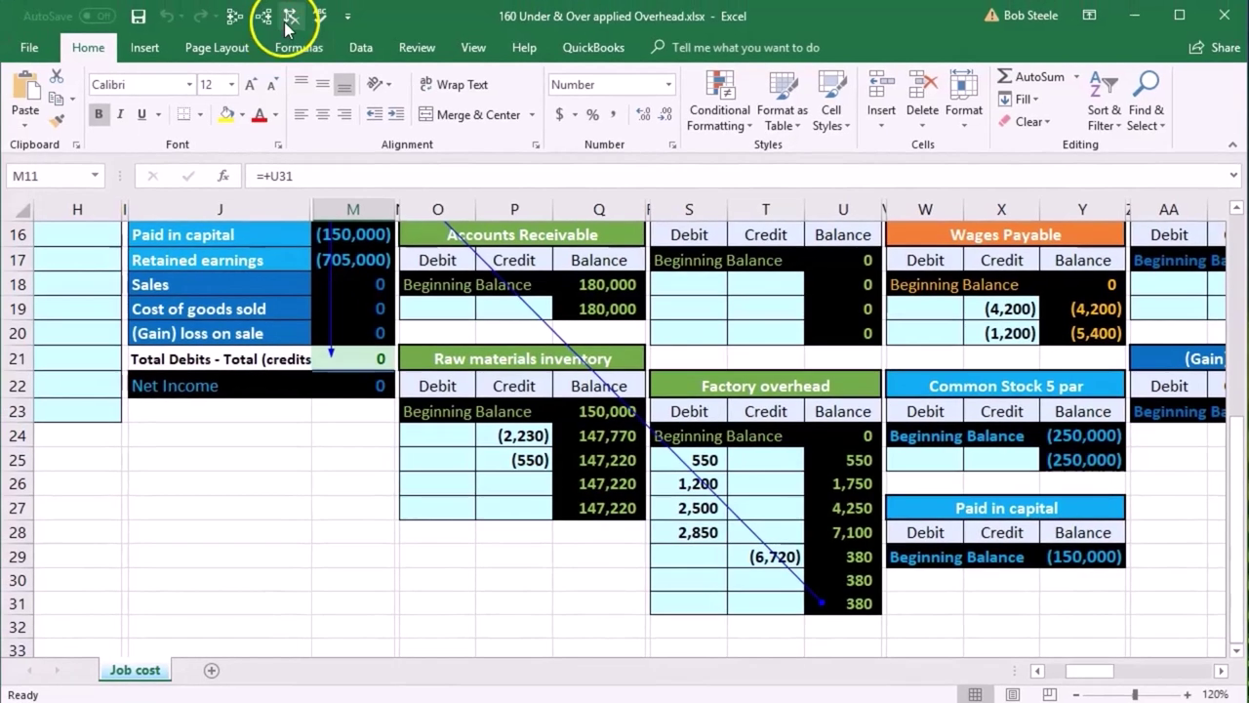
pyautogui.click(271, 3)
# Examine the Factory overhead ledger, comparing the actual overhead debits with the applied overhead credit and the running balance
pyautogui.click(686, 464)
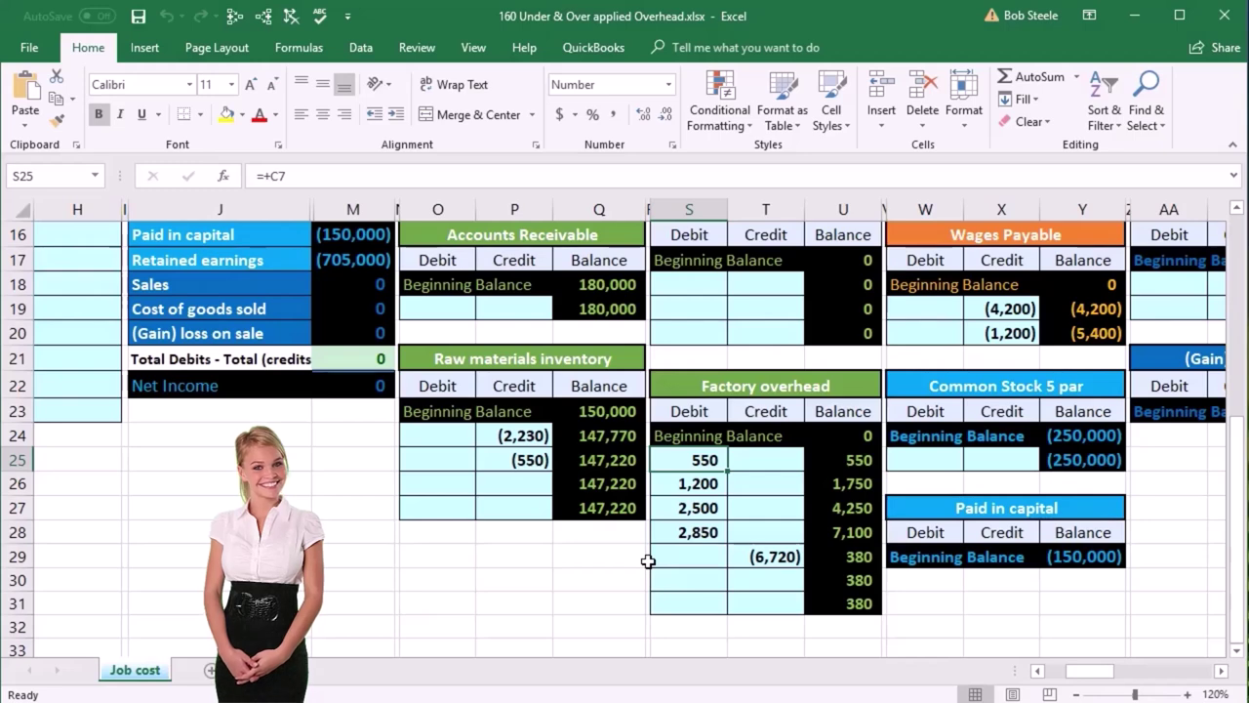
pyautogui.click(763, 558)
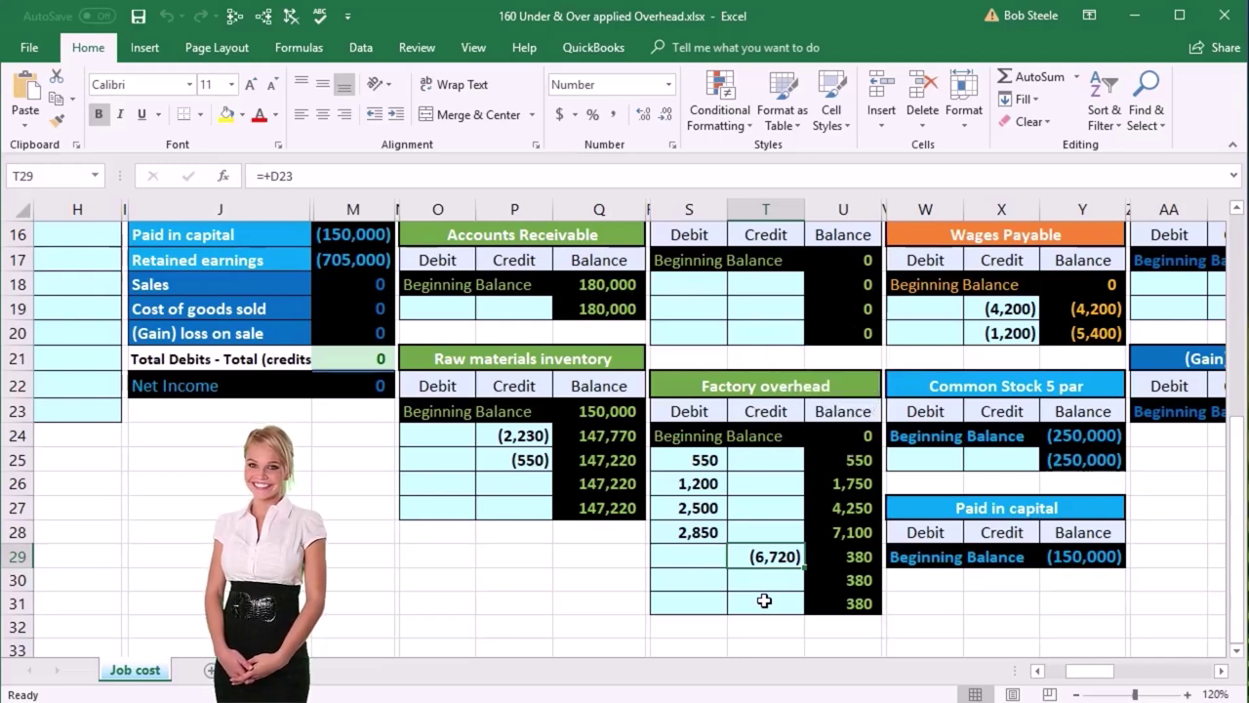
pyautogui.click(861, 532)
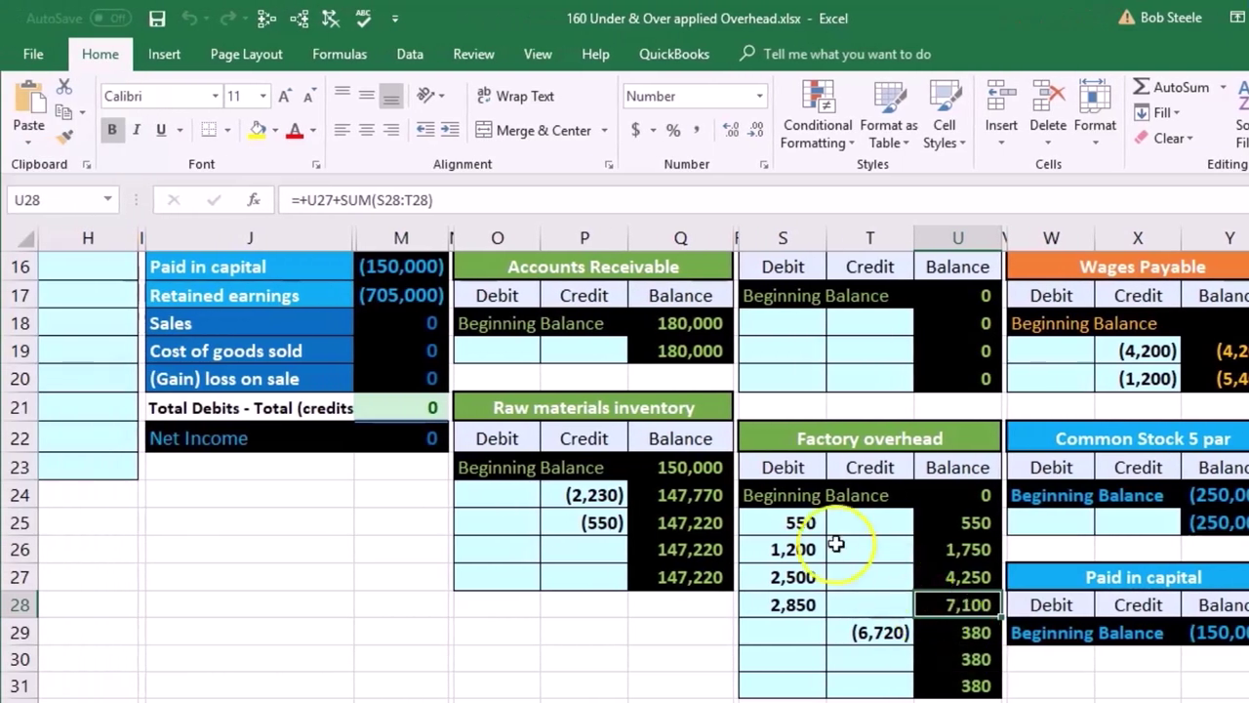
pyautogui.click(832, 632)
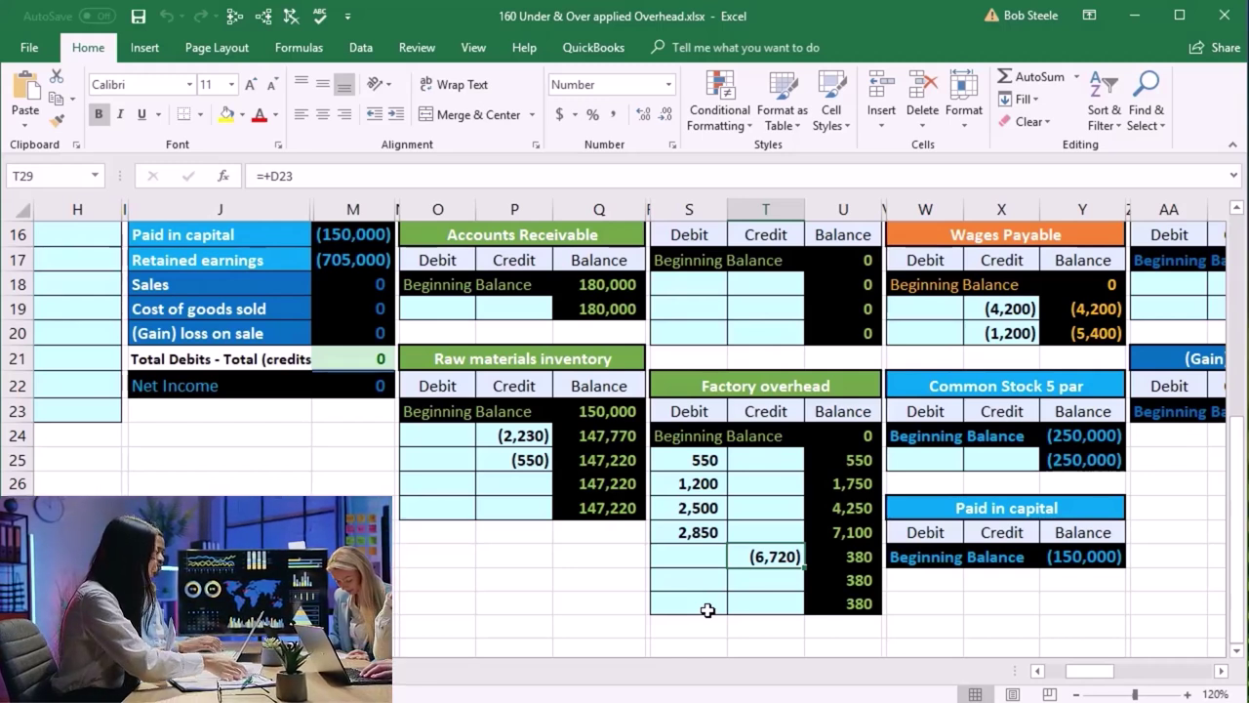
pyautogui.click(814, 536)
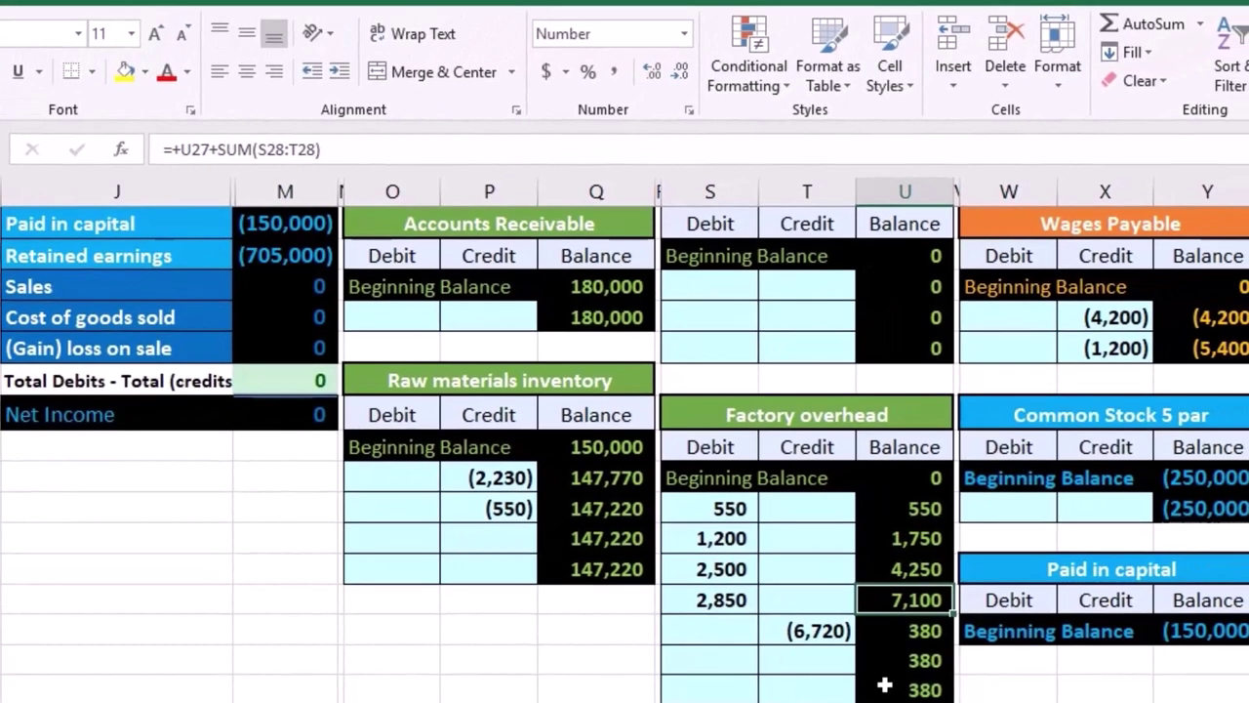
pyautogui.click(815, 629)
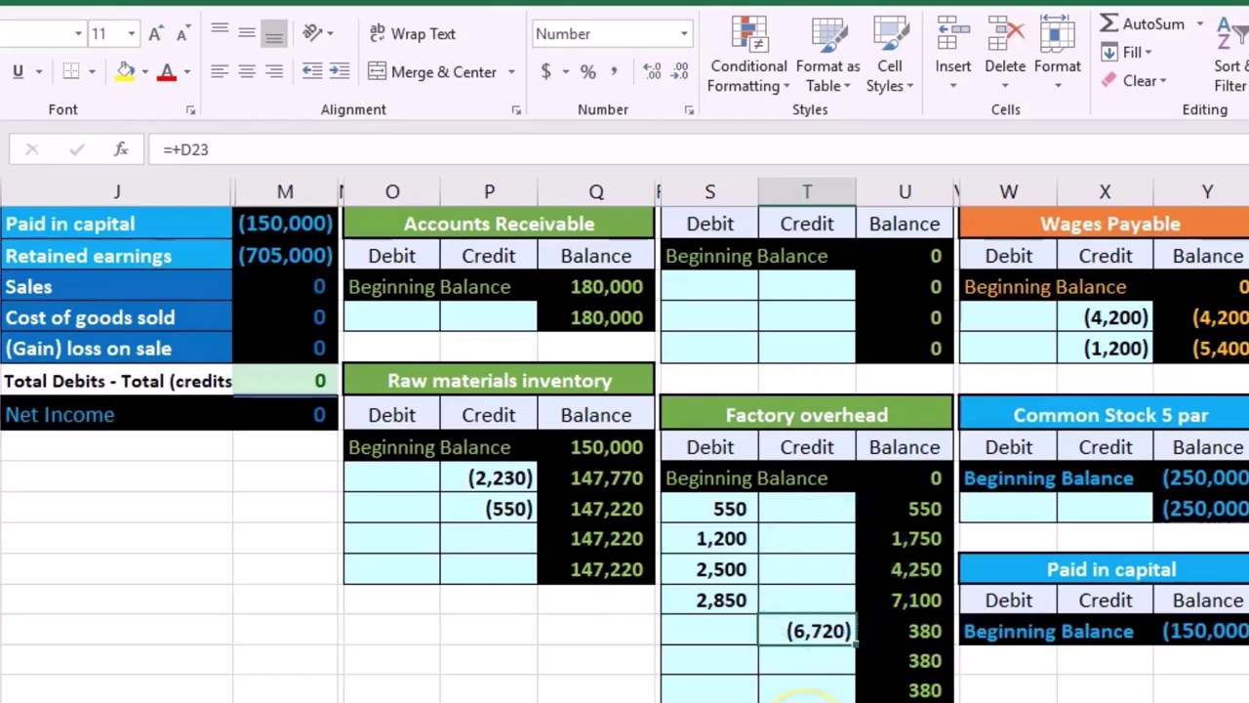
pyautogui.click(882, 601)
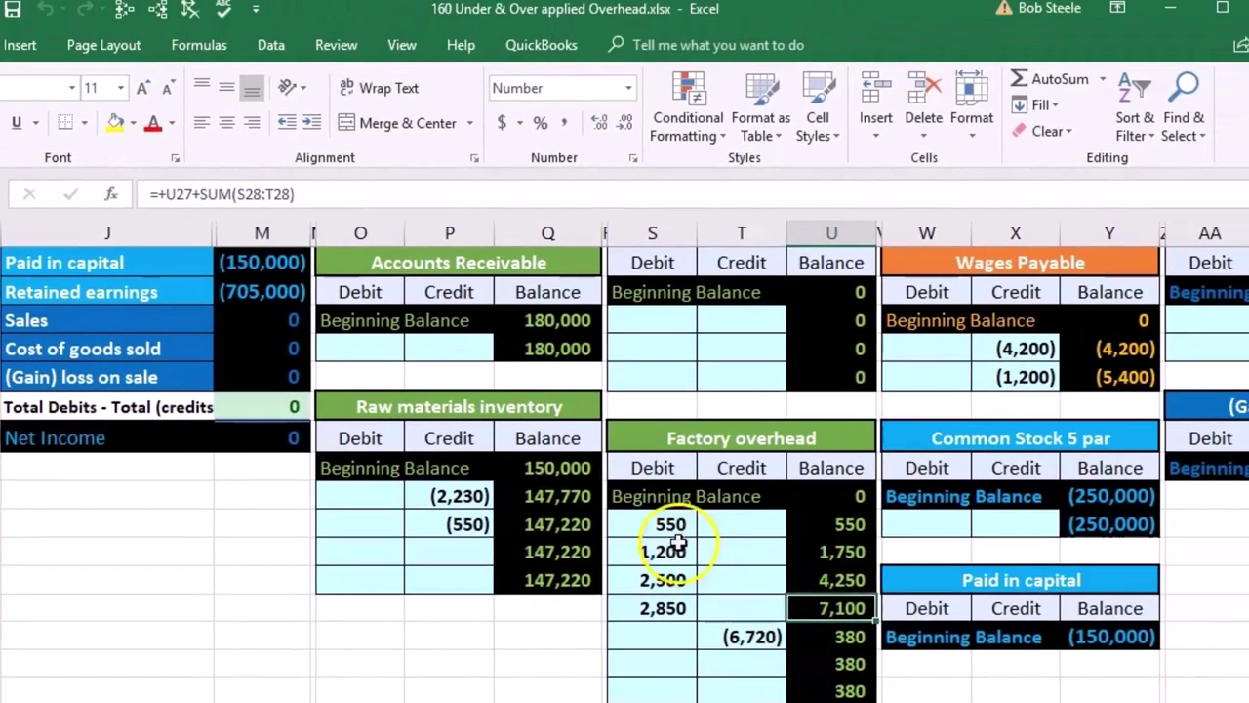
pyautogui.moveTo(721, 509); pyautogui.dragTo(726, 595)
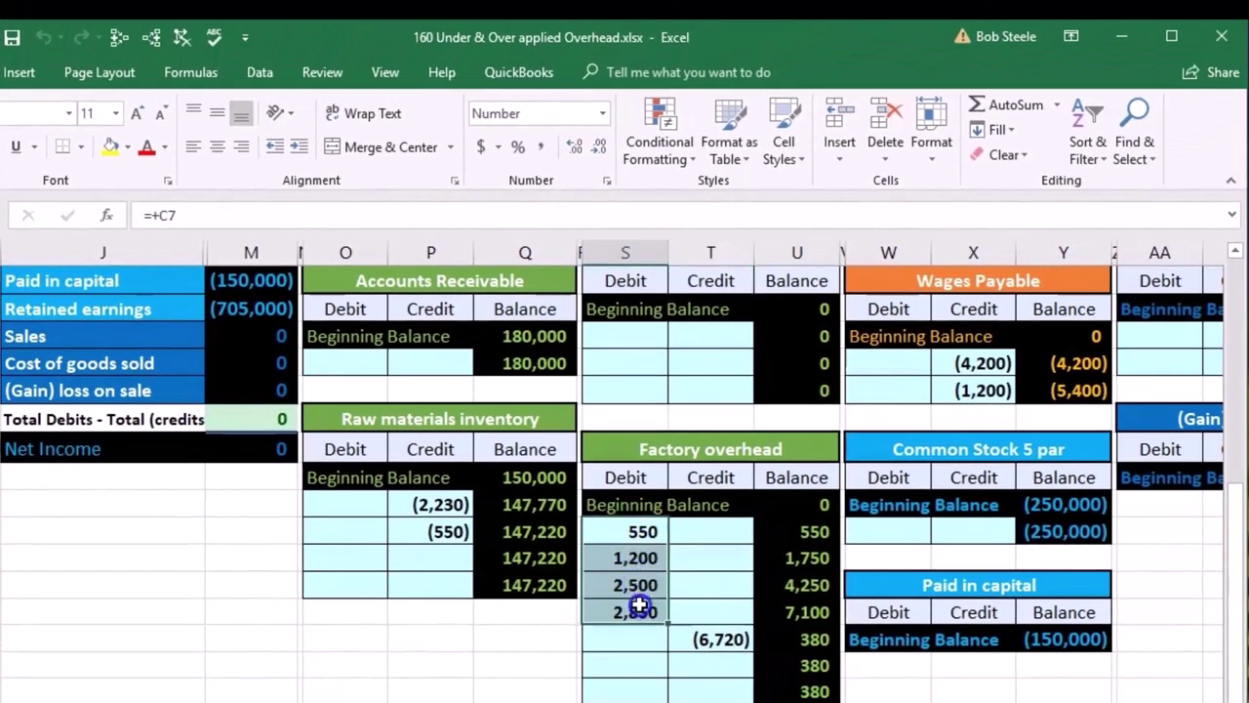
pyautogui.click(768, 610)
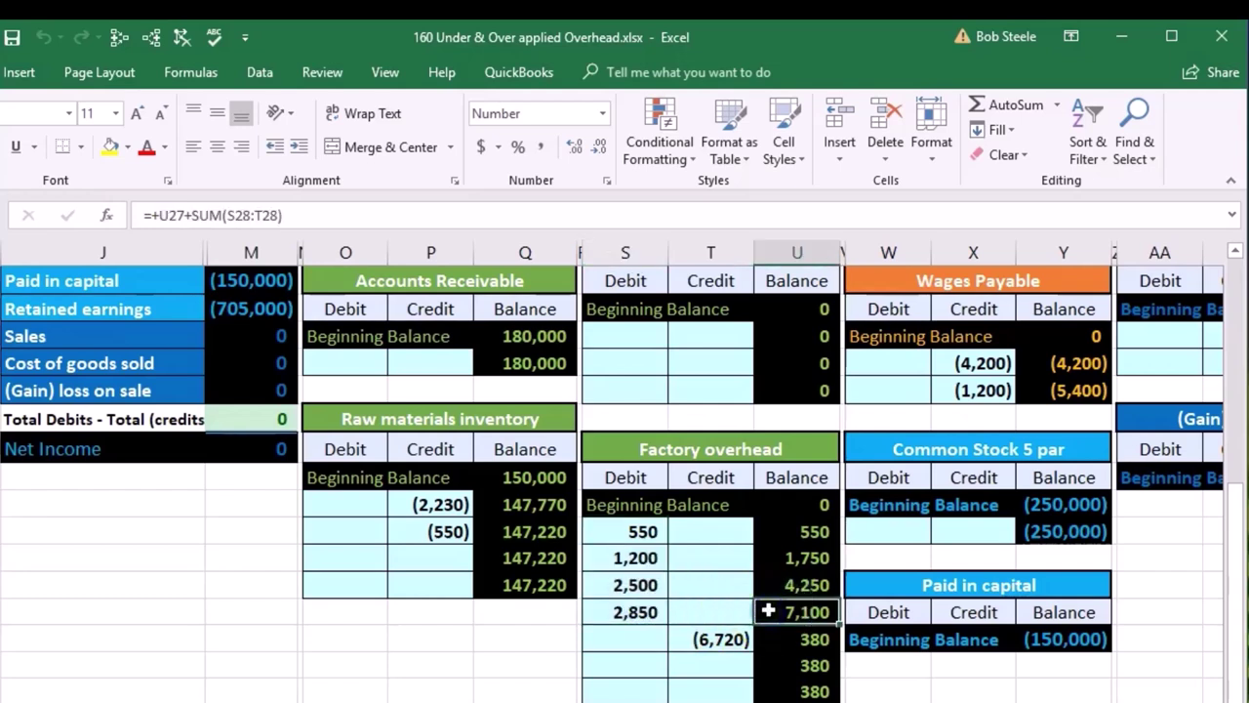
pyautogui.click(715, 642)
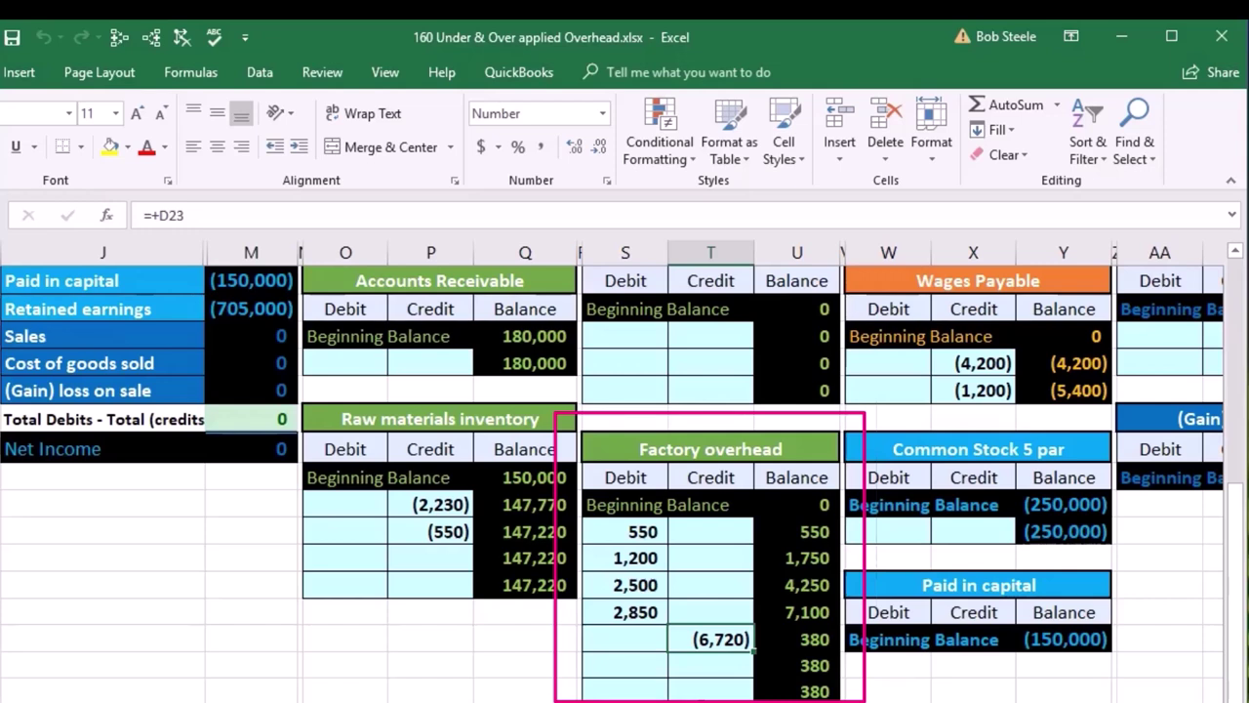
pyautogui.click(781, 639)
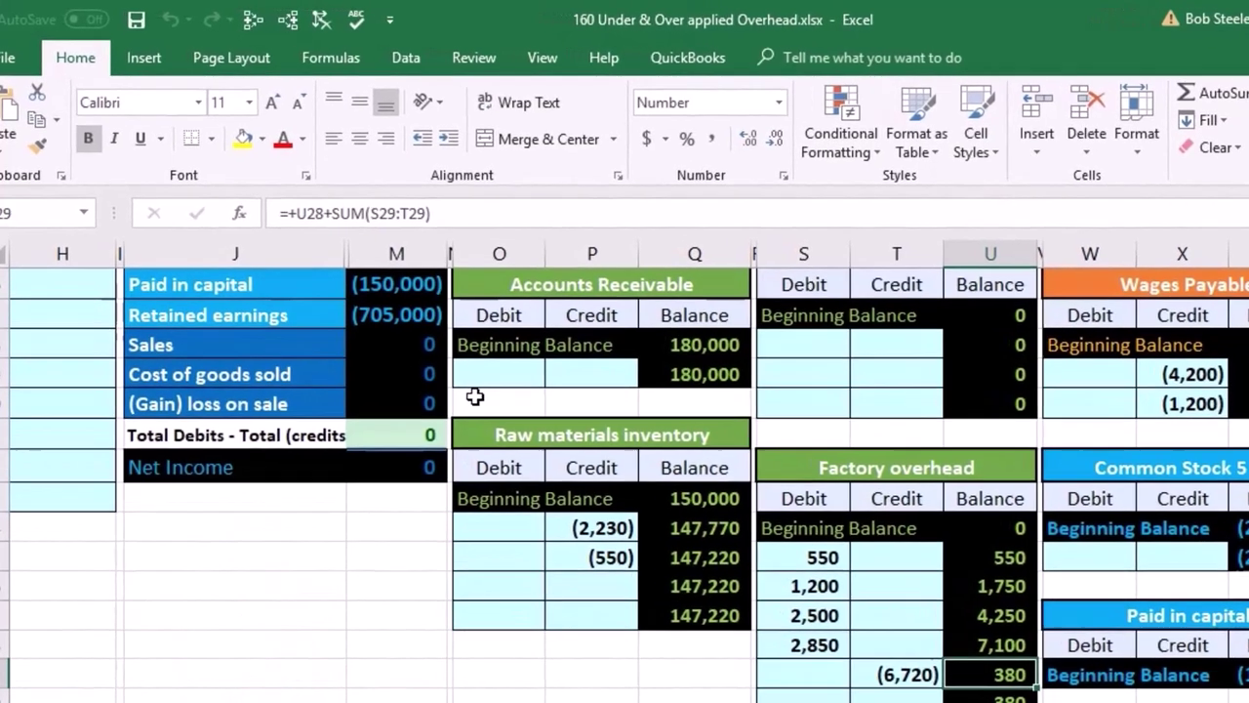
# Copy the Factory overhead account name from the trial balance and paste it as values into F5 of the journal
pyautogui.moveTo(476, 396)
pyautogui.mouseDown()
pyautogui.moveTo(722, 649)
pyautogui.moveTo(502, 430)
pyautogui.mouseUp()
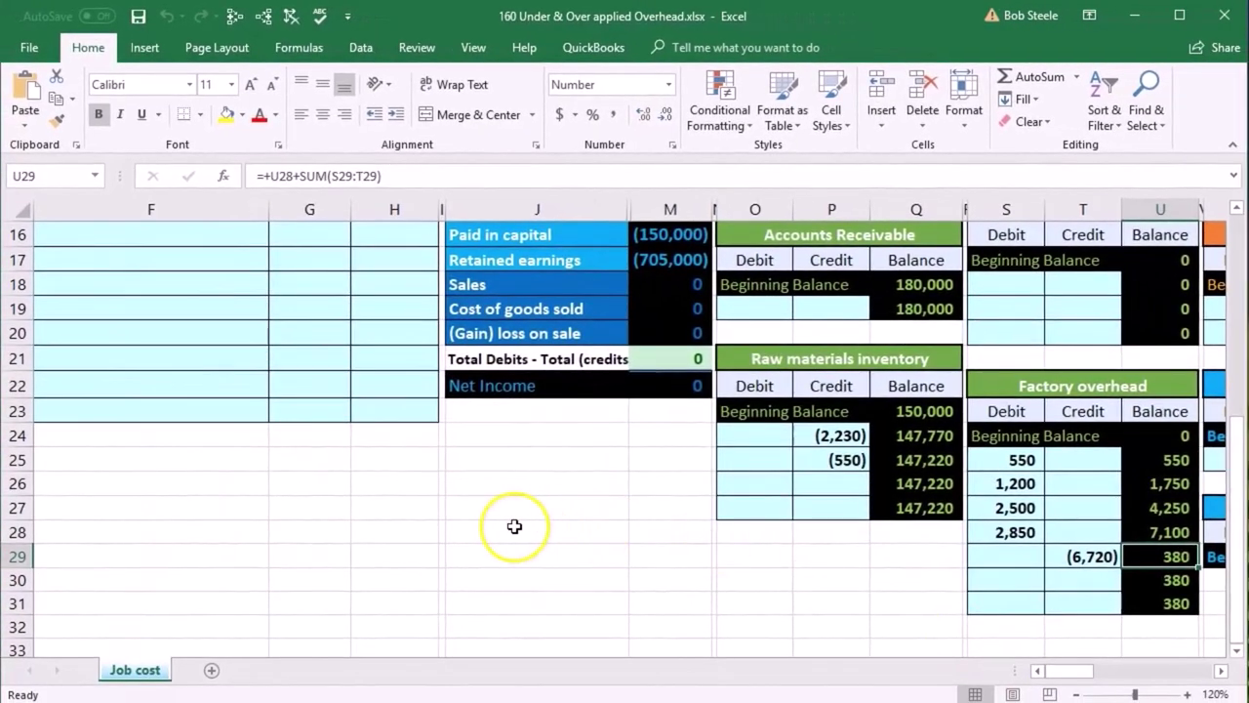
pyautogui.scroll(3, 514, 526)
pyautogui.scroll(1, 514, 526)
pyautogui.moveTo(586, 414); pyautogui.dragTo(682, 410)
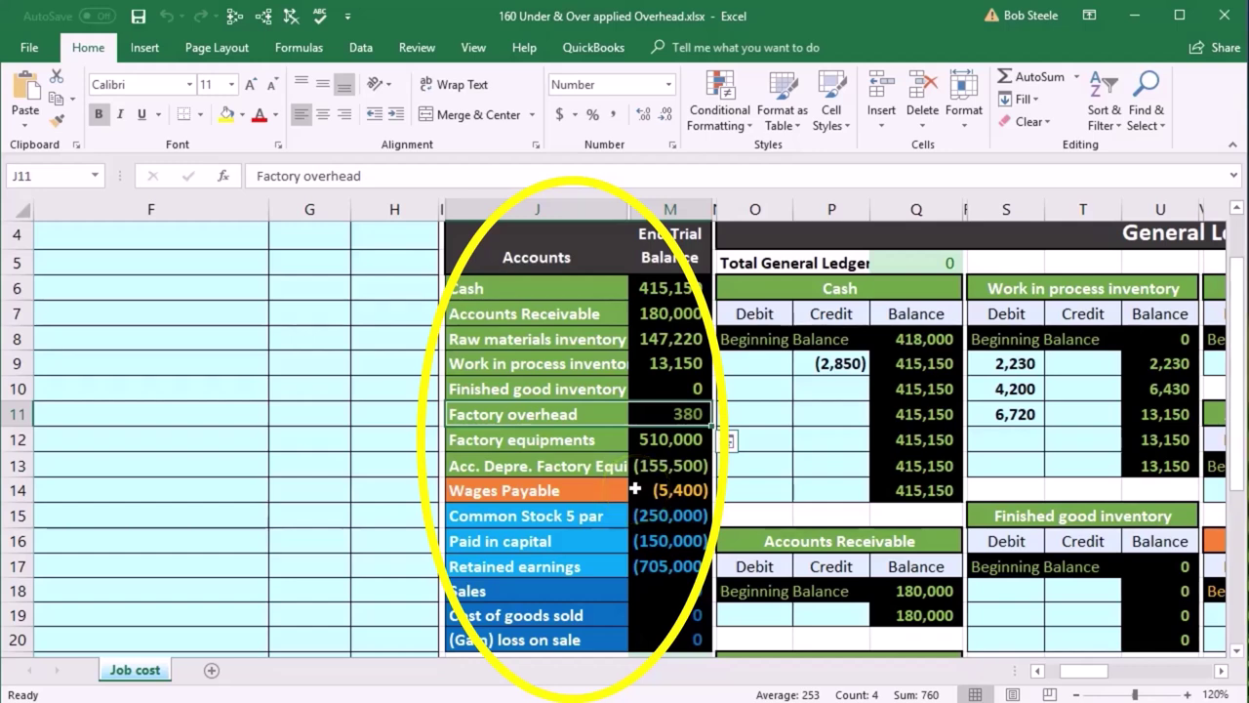
pyautogui.rightClick(566, 414)
pyautogui.click(683, 449)
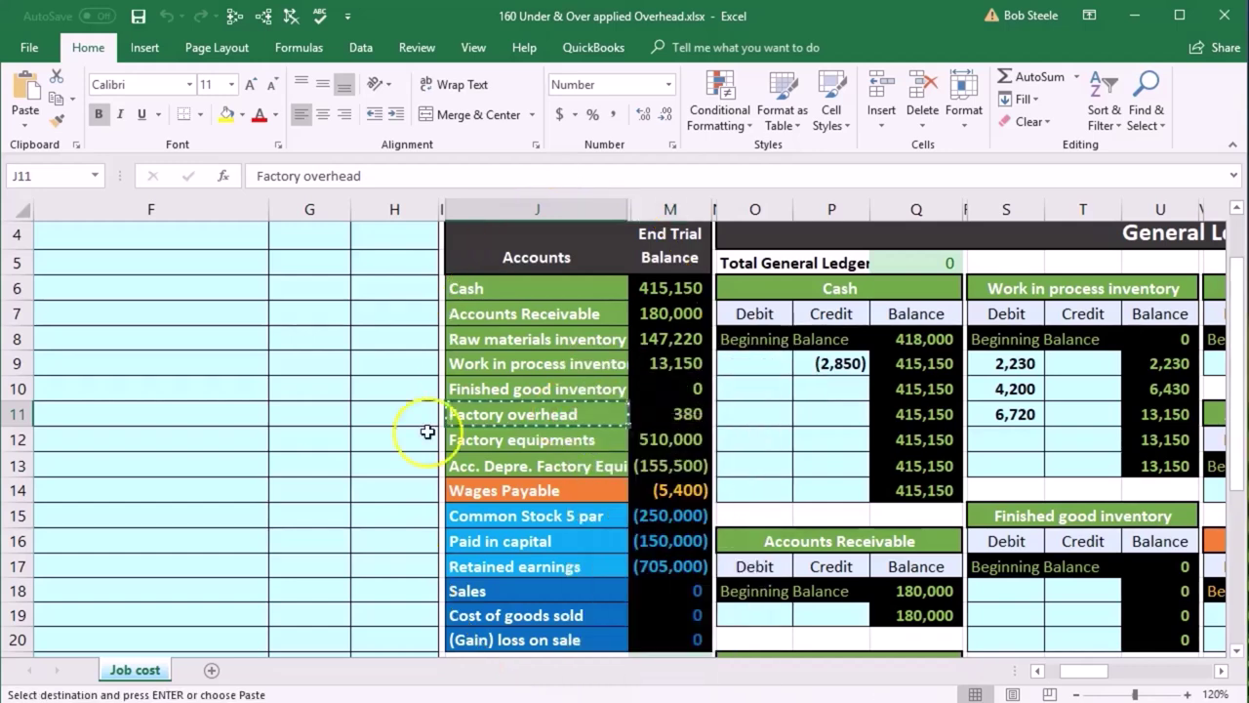
pyautogui.scroll(1, 307, 465)
pyautogui.click(126, 377)
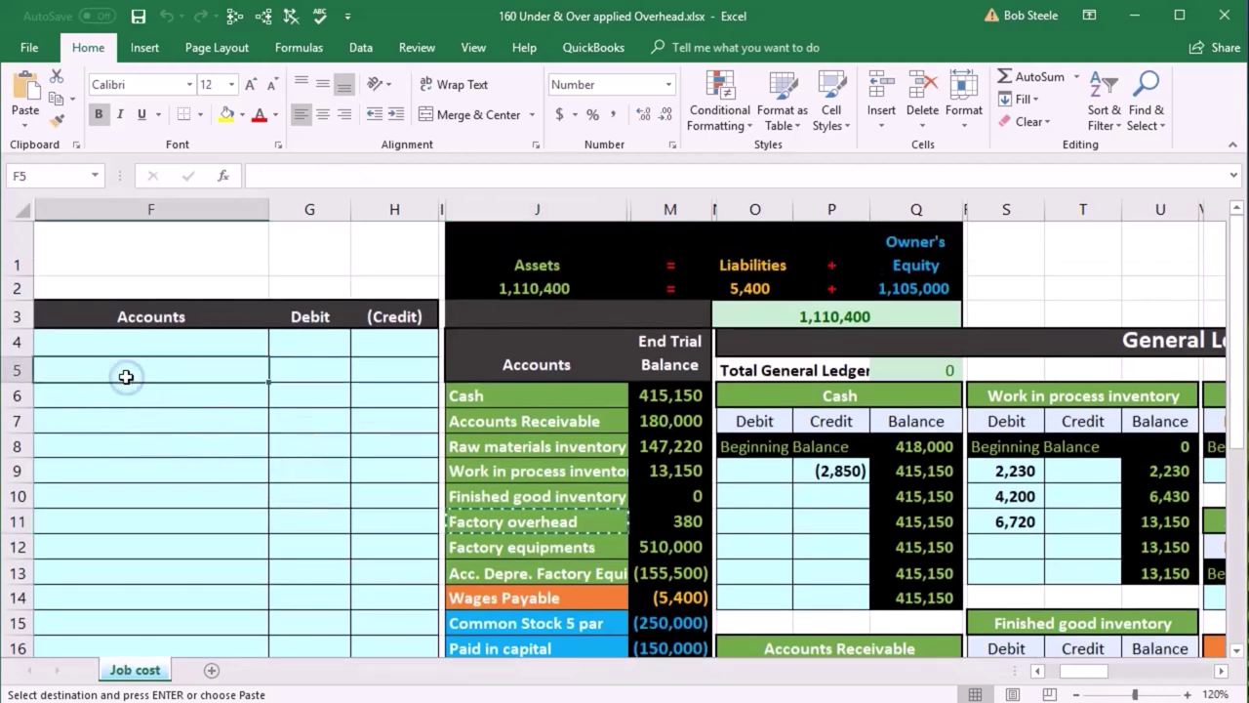
pyautogui.rightClick(126, 377)
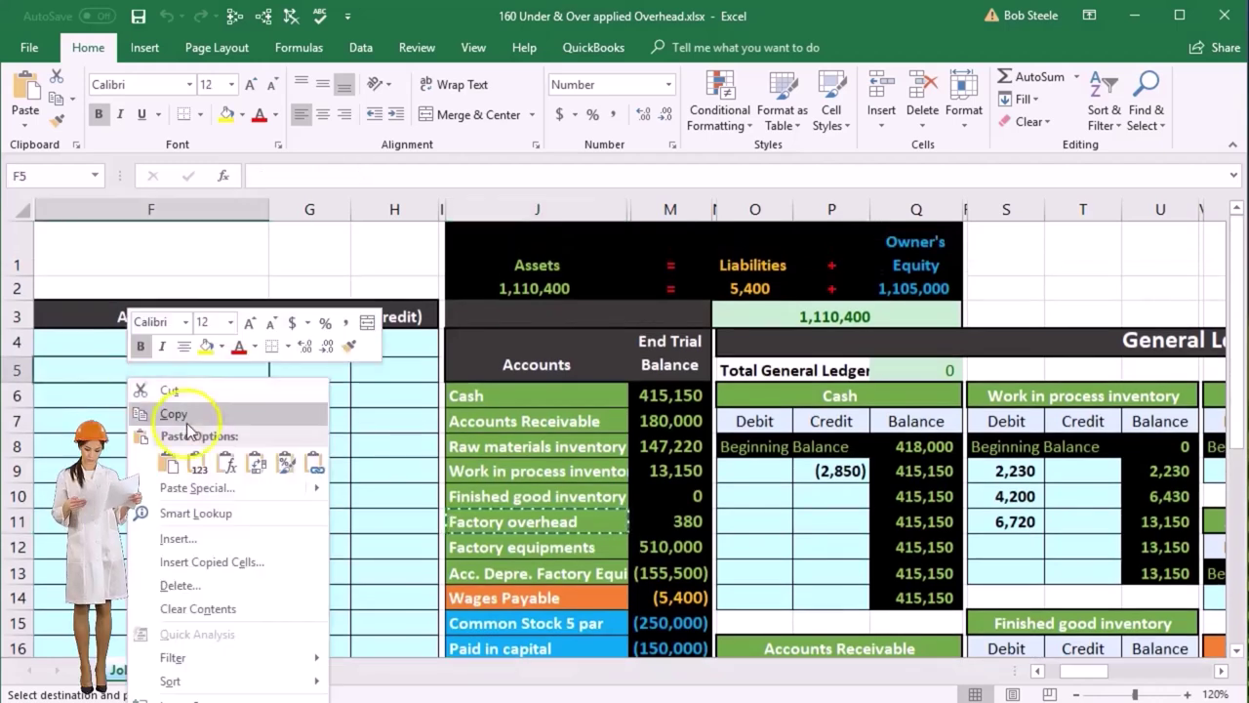
pyautogui.click(202, 460)
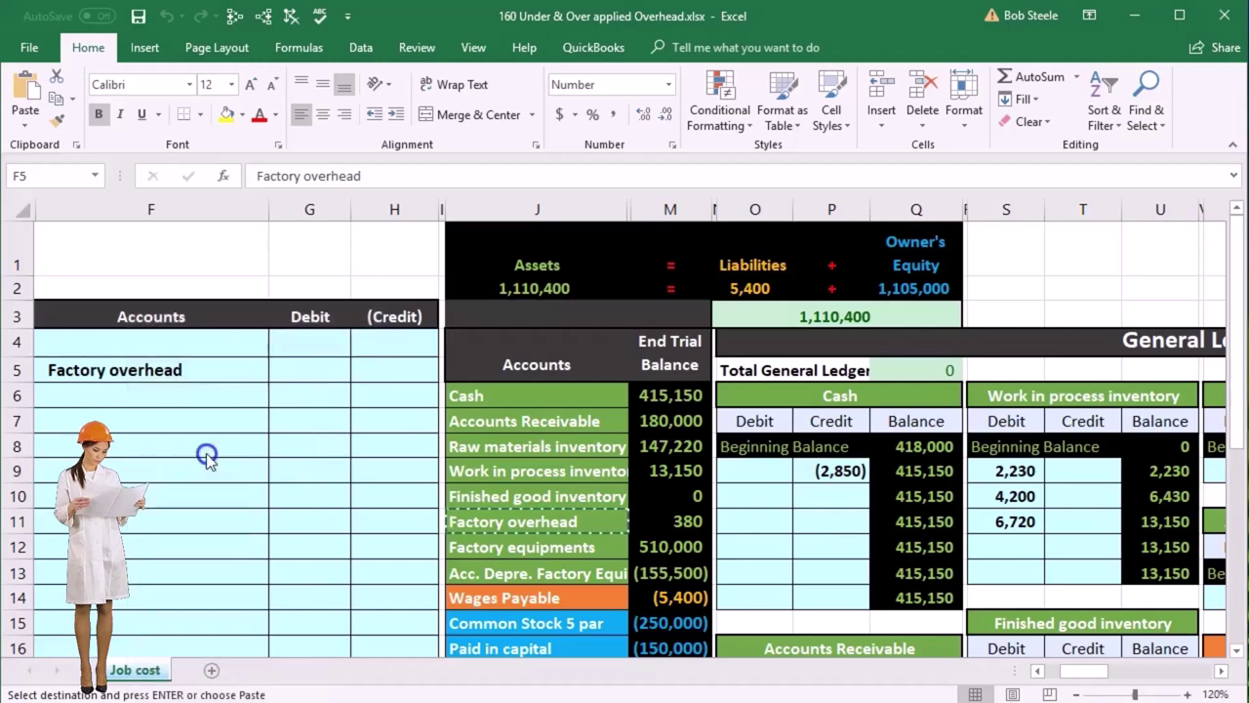
# Enter -380 as the Factory overhead credit in H5
pyautogui.click(387, 369)
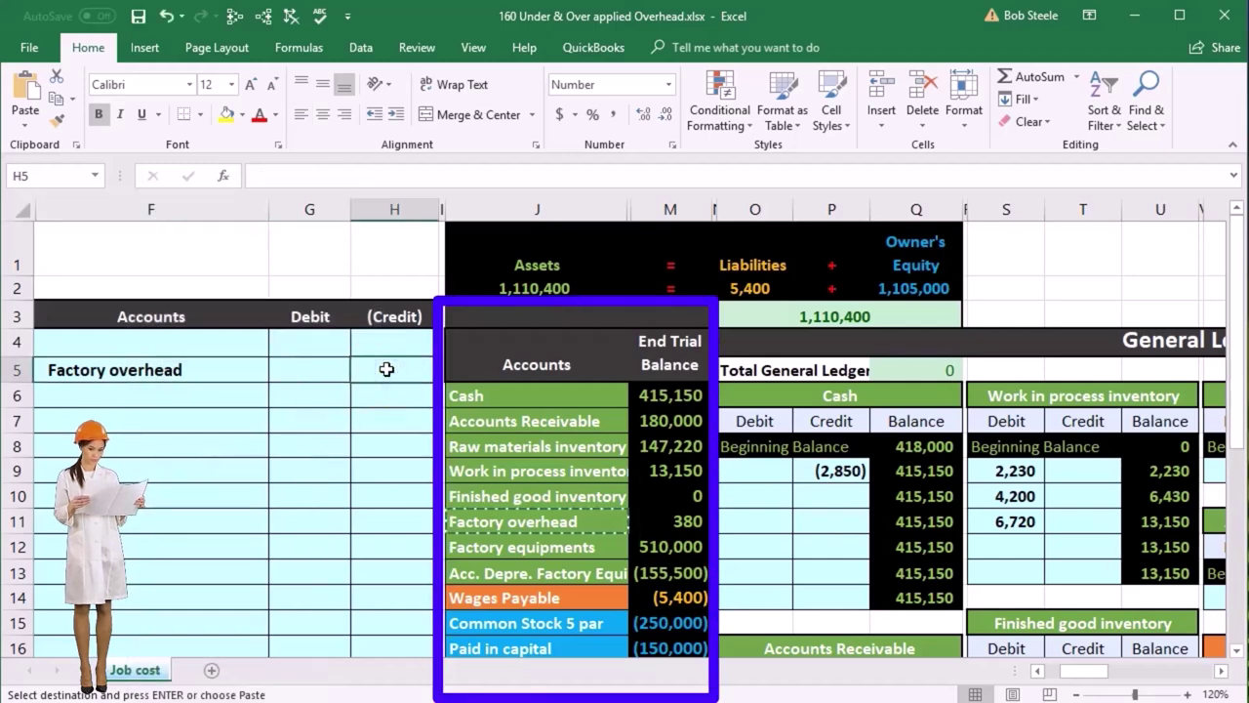
pyautogui.write('-380')
pyautogui.press('Return')
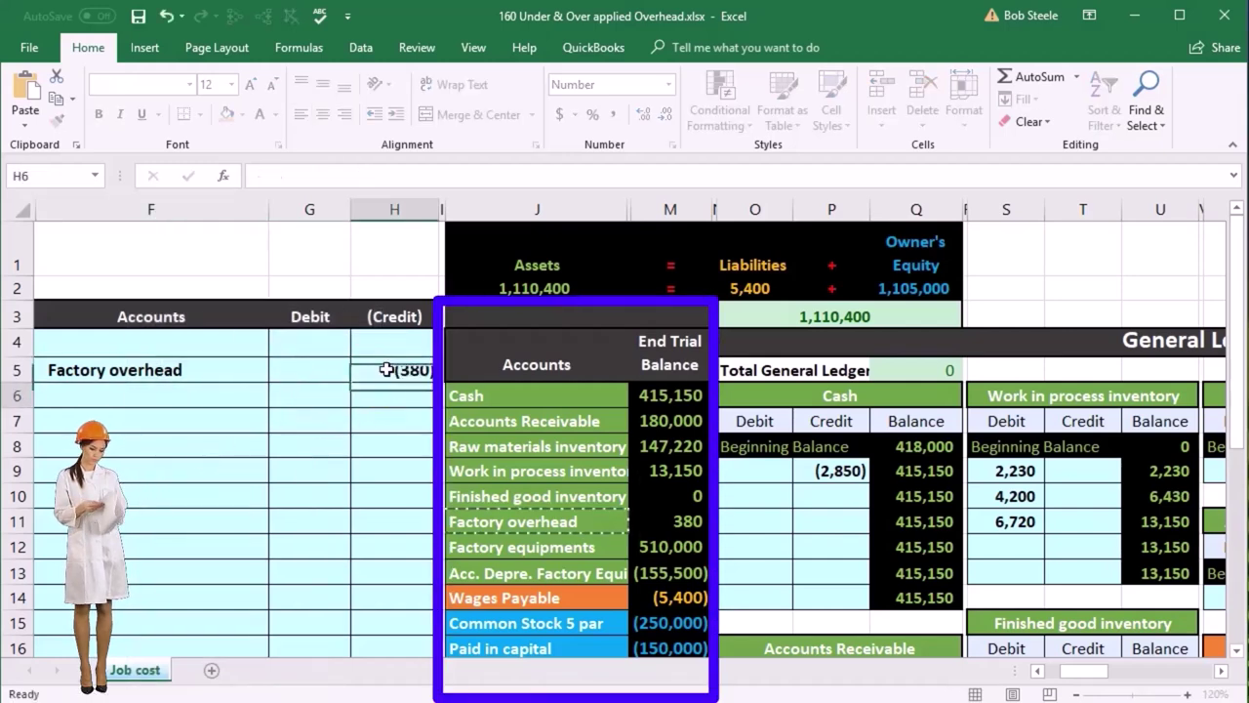
# Fill the debit in G4 with a formula that reverses the sign of the credit in H5
pyautogui.click(313, 343)
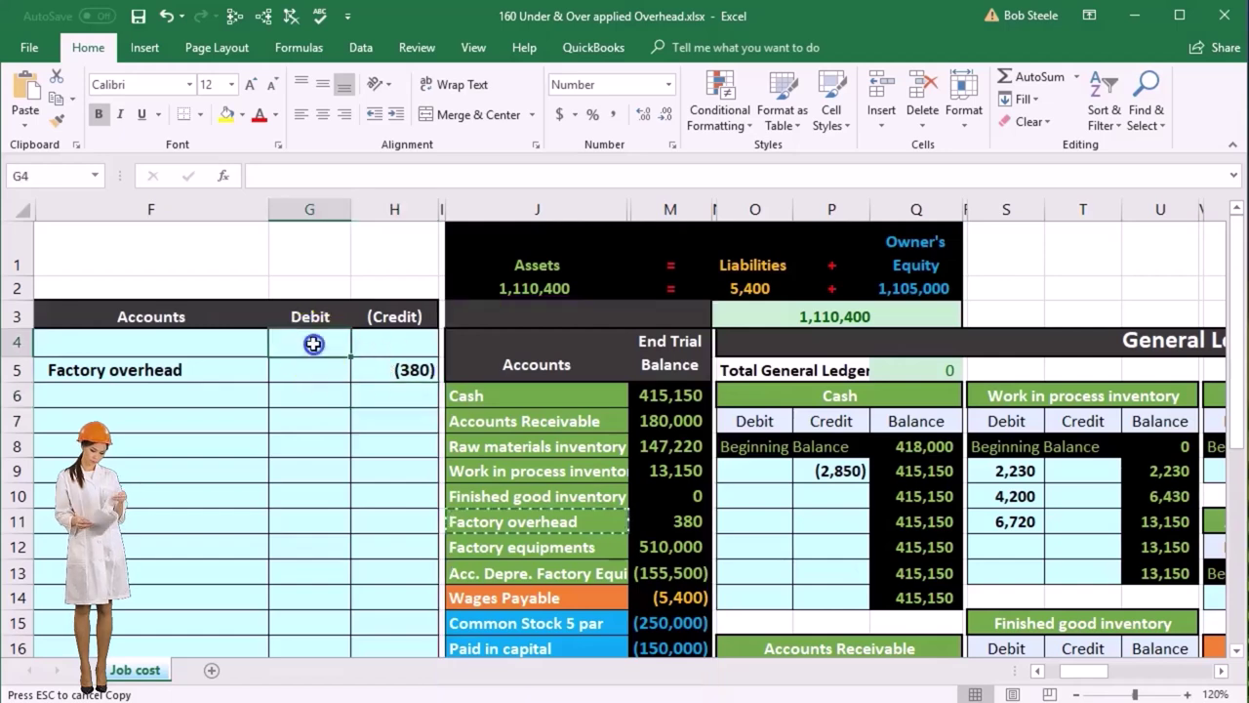
pyautogui.write('-')
pyautogui.press('Down')
pyautogui.press('Right')
pyautogui.press('Return')
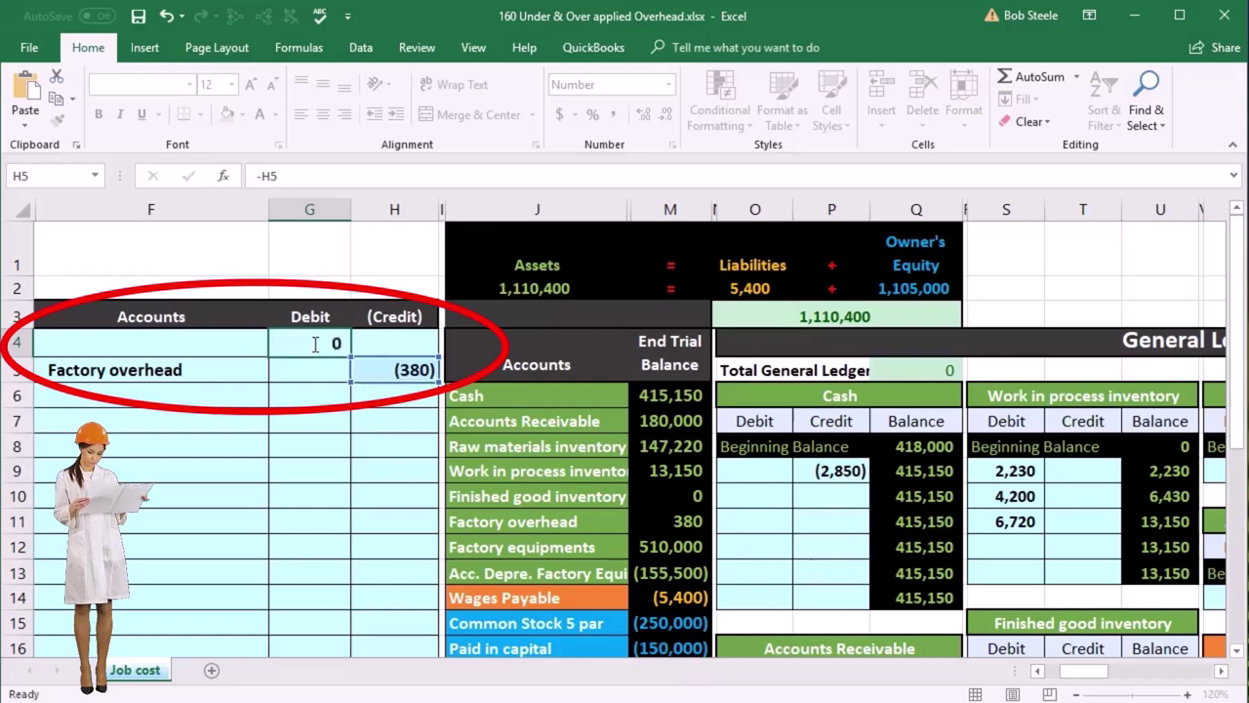
pyautogui.click(313, 342)
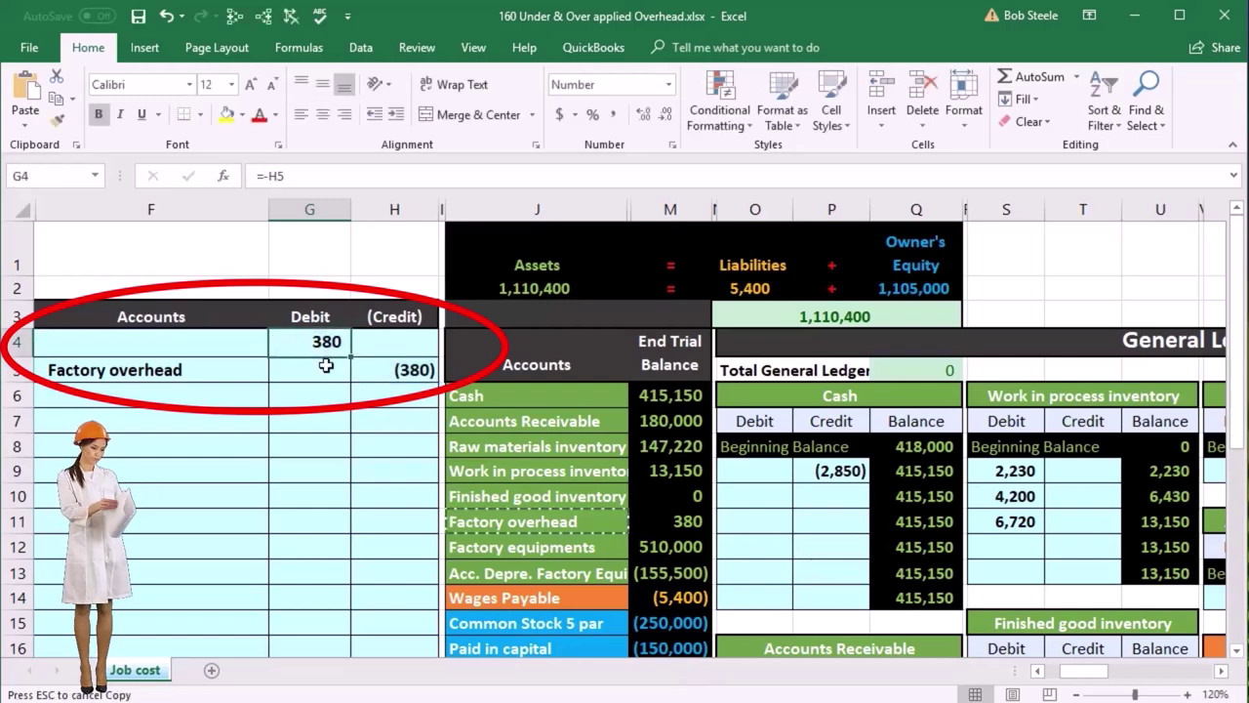
# Copy the Cost of goods sold account name from the trial balance into F4 as the journal entry's debit account
pyautogui.scroll(-1, 326, 365)
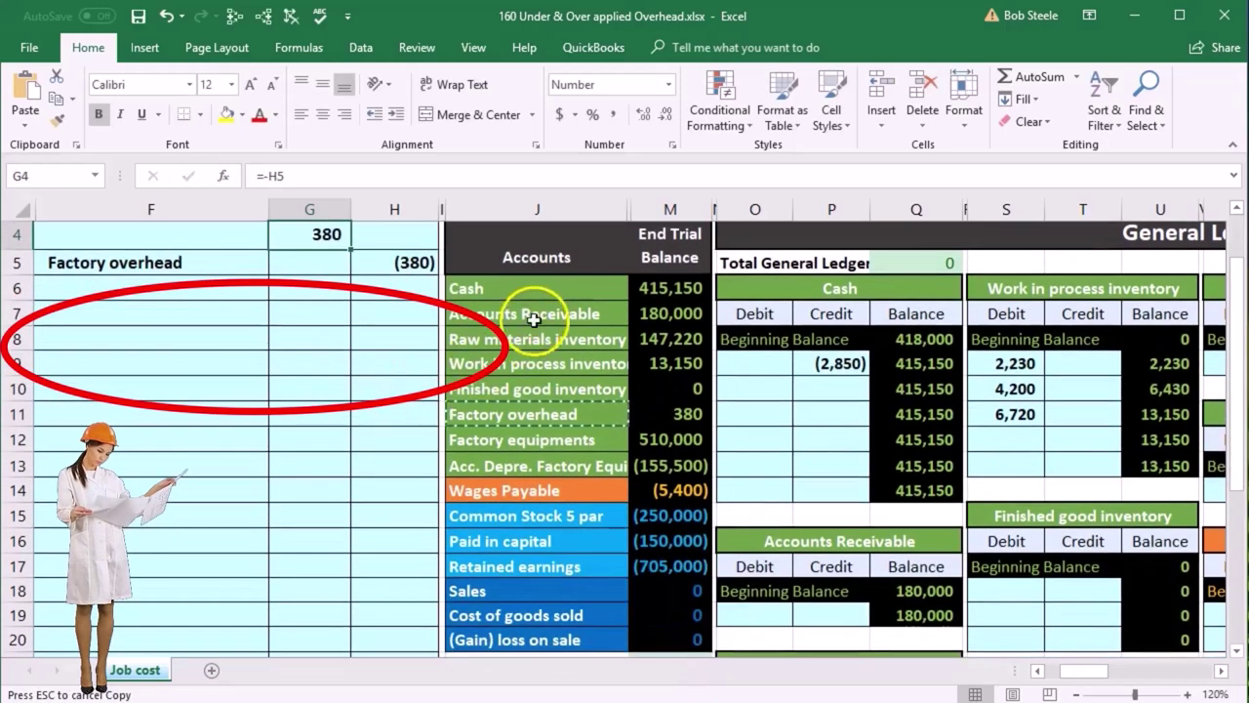
pyautogui.moveTo(550, 288)
pyautogui.mouseDown()
pyautogui.moveTo(532, 420)
pyautogui.moveTo(547, 490)
pyautogui.moveTo(532, 644)
pyautogui.moveTo(542, 566)
pyautogui.mouseUp()
pyautogui.moveTo(508, 512); pyautogui.dragTo(548, 556)
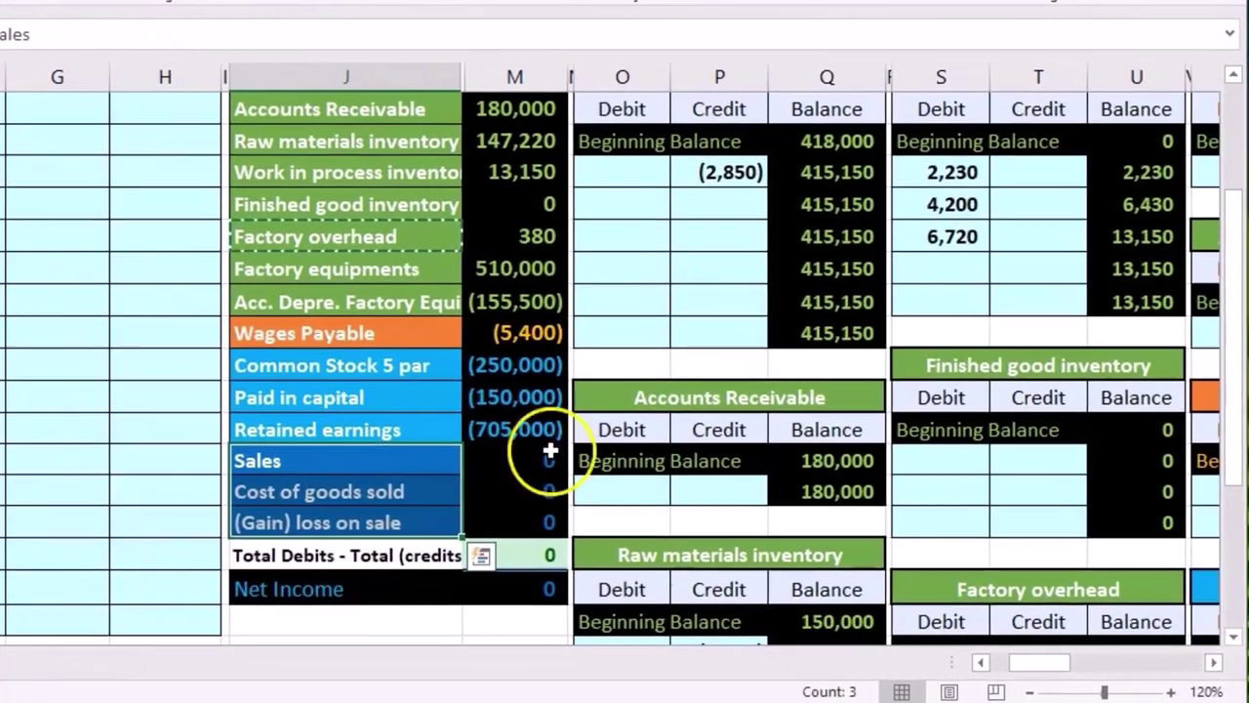
pyautogui.click(595, 541)
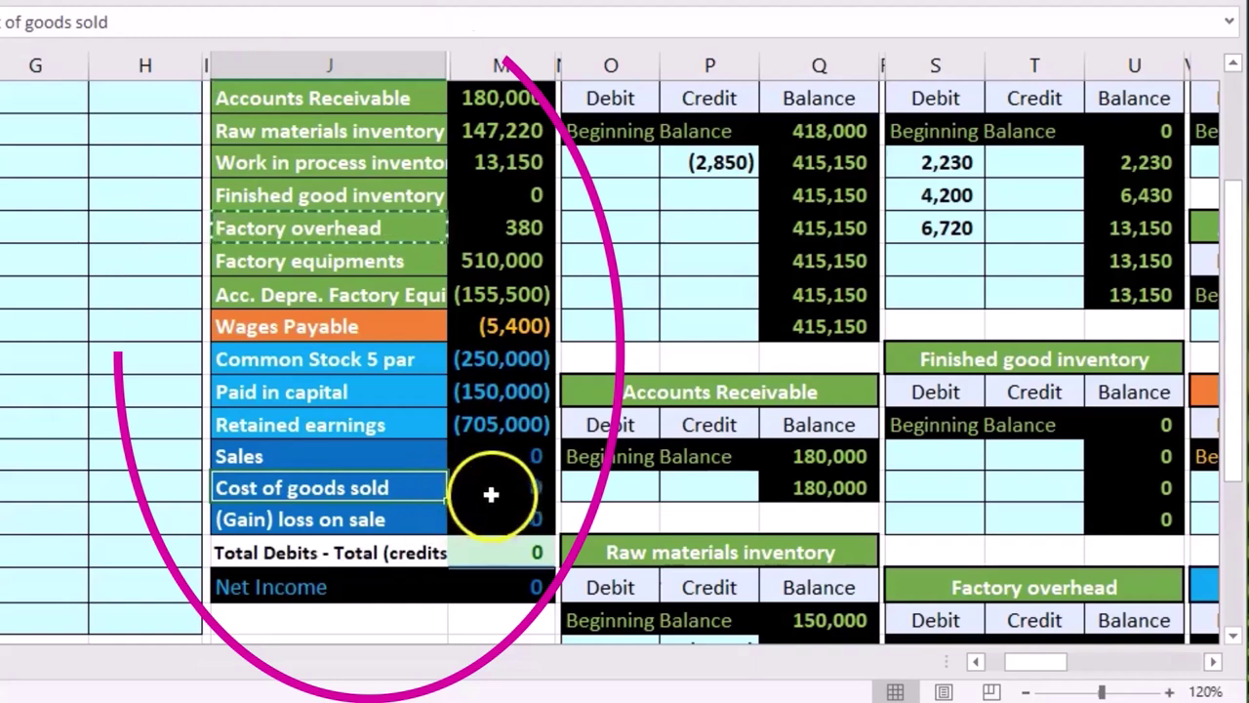
pyautogui.rightClick(415, 488)
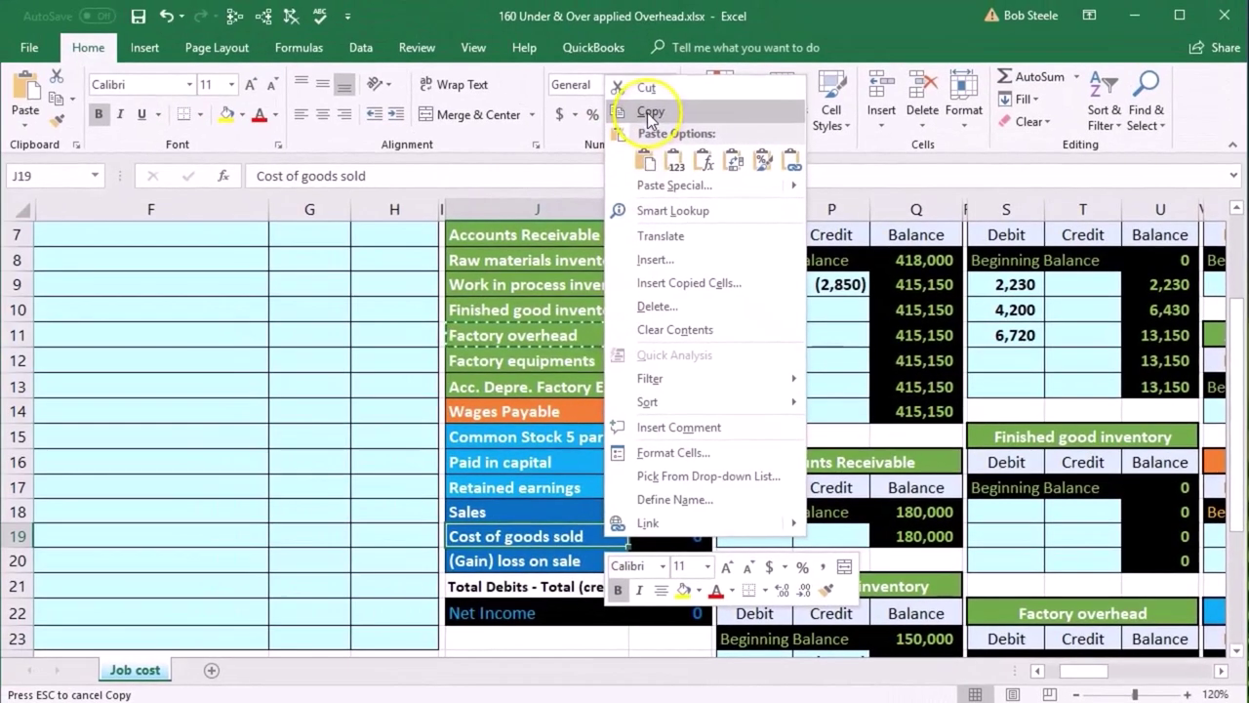
pyautogui.click(468, 0)
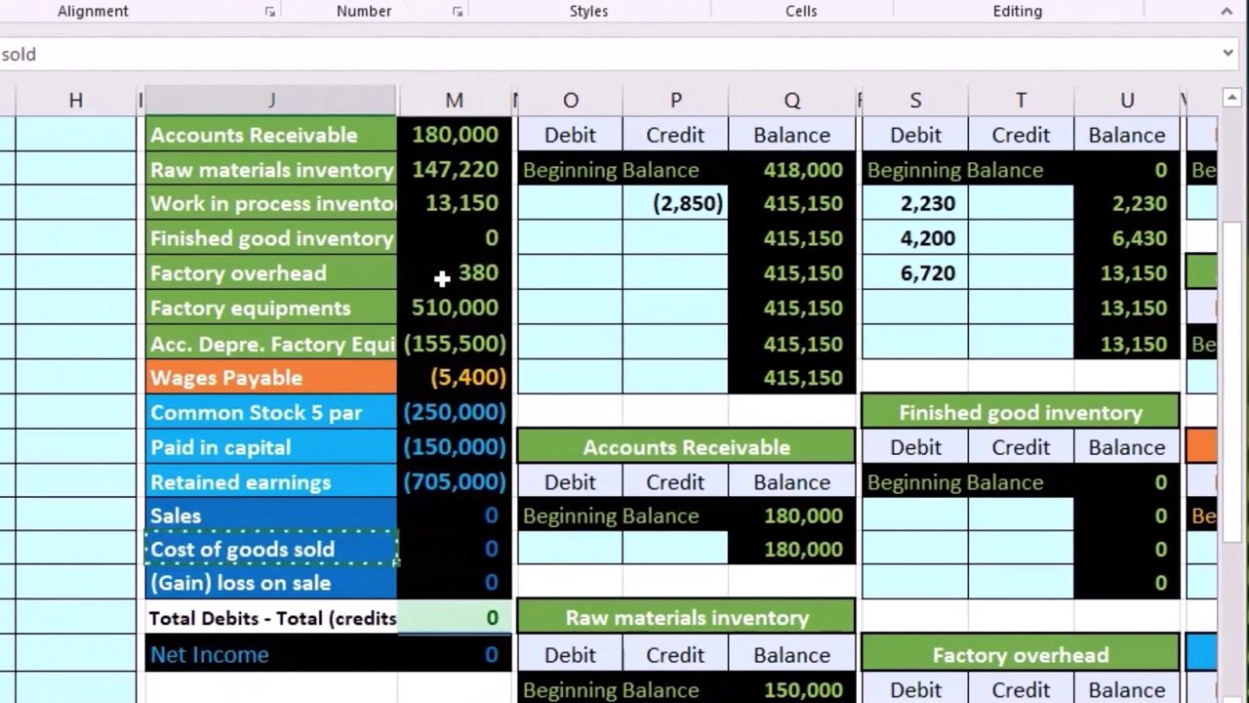
pyautogui.scroll(2, 442, 279)
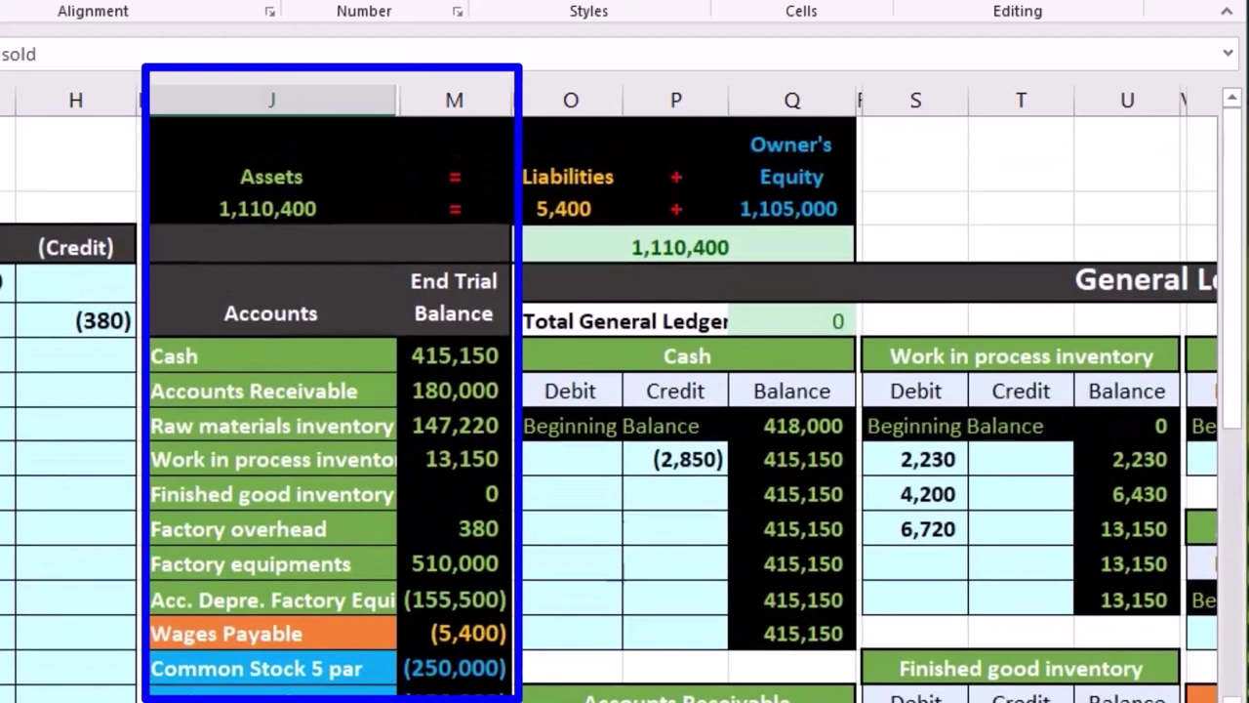
pyautogui.rightClick(4, 285)
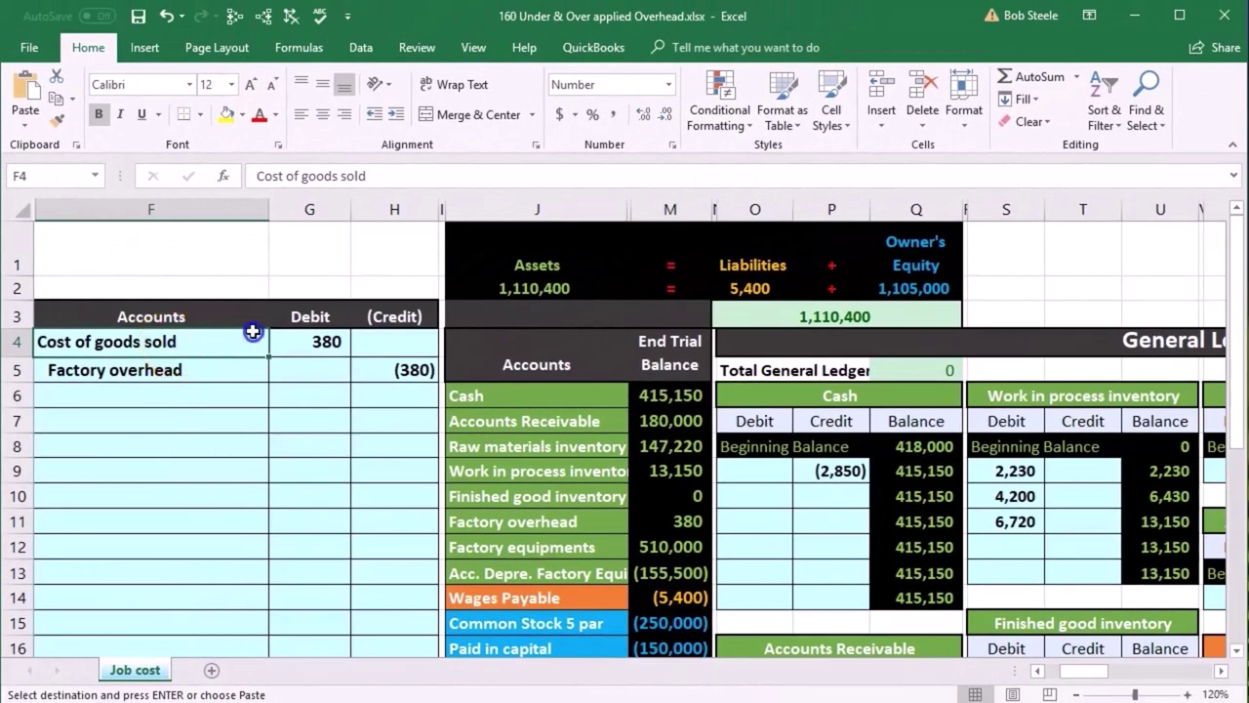
# Check the Cost of goods sold row in the trial balance and return to the journal entry
pyautogui.moveTo(311, 261); pyautogui.dragTo(355, 266)
pyautogui.moveTo(286, 331); pyautogui.dragTo(288, 333)
pyautogui.scroll(-2, 439, 536)
pyautogui.moveTo(453, 535); pyautogui.dragTo(664, 540)
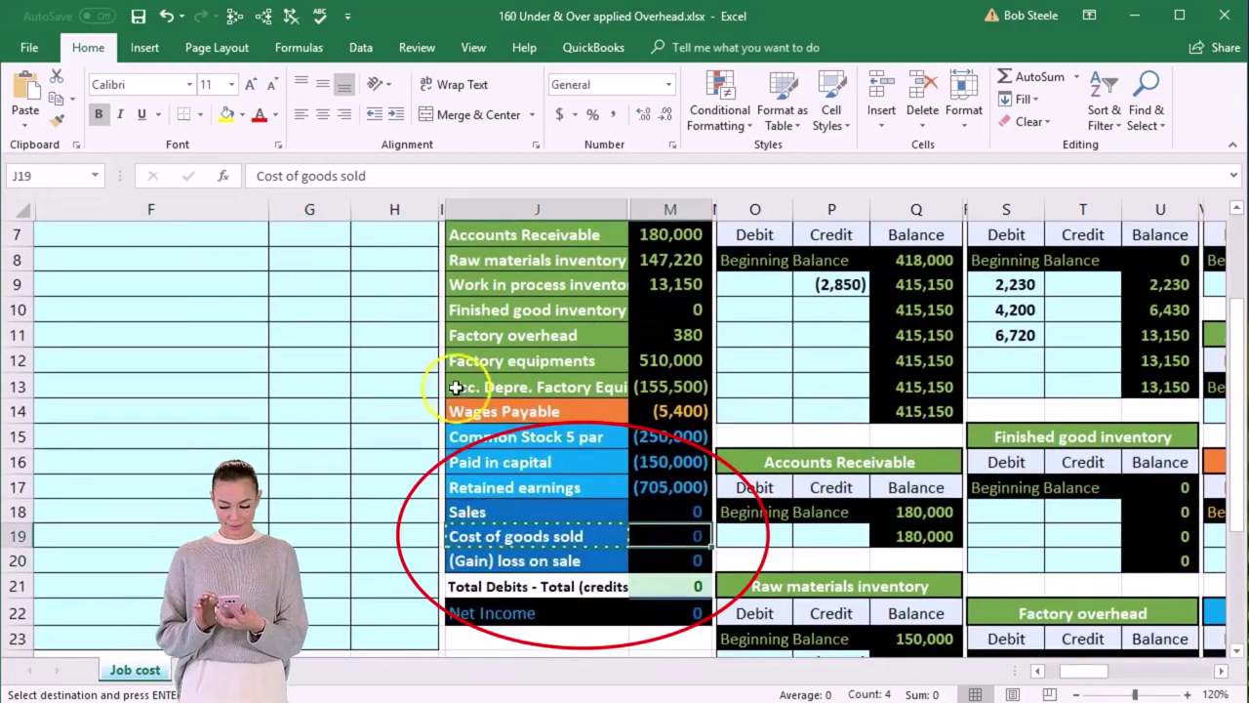
pyautogui.click(427, 371)
pyautogui.scroll(2, 419, 390)
pyautogui.click(411, 437)
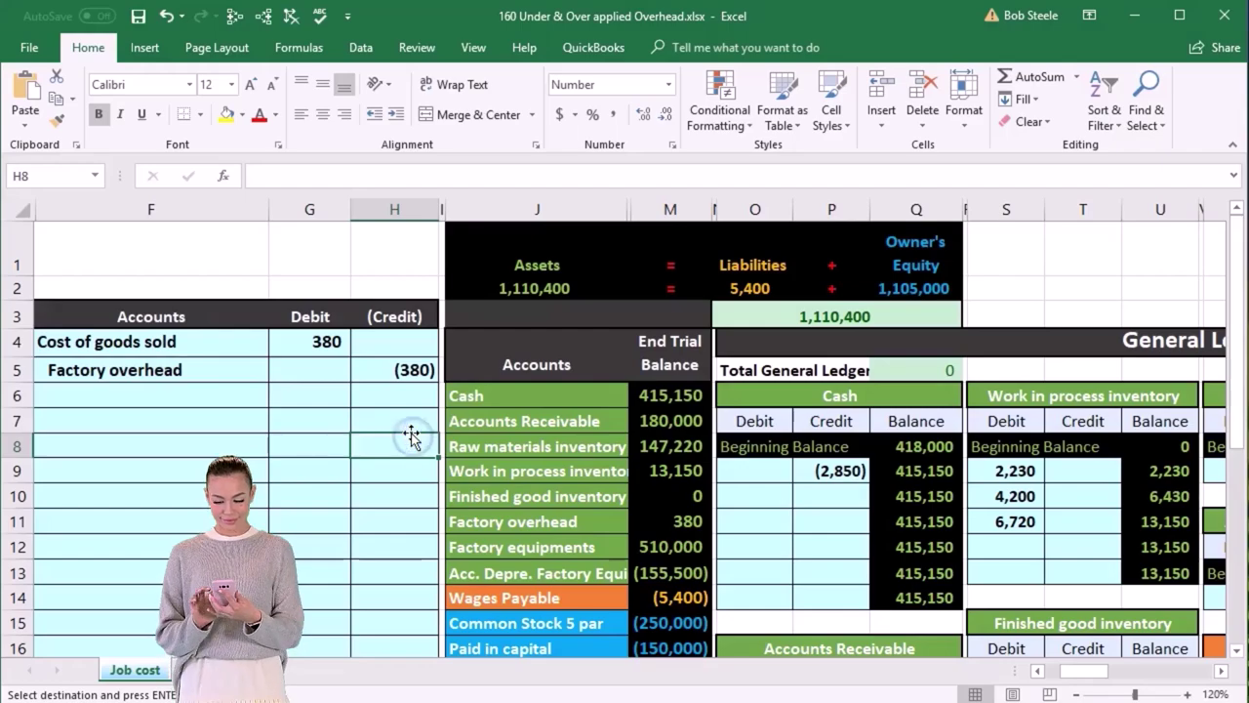
# Post the journal entry's Cost of goods sold debit from G4 to the Cost of goods sold account in the general ledger
pyautogui.press('Right')
pyautogui.press('Right')
pyautogui.press('Right')
pyautogui.press('Right')
pyautogui.press('Right')
pyautogui.press('Right')
pyautogui.press('Right')
pyautogui.press('Right')
pyautogui.press('Right')
pyautogui.press('Right')
pyautogui.press('Right')
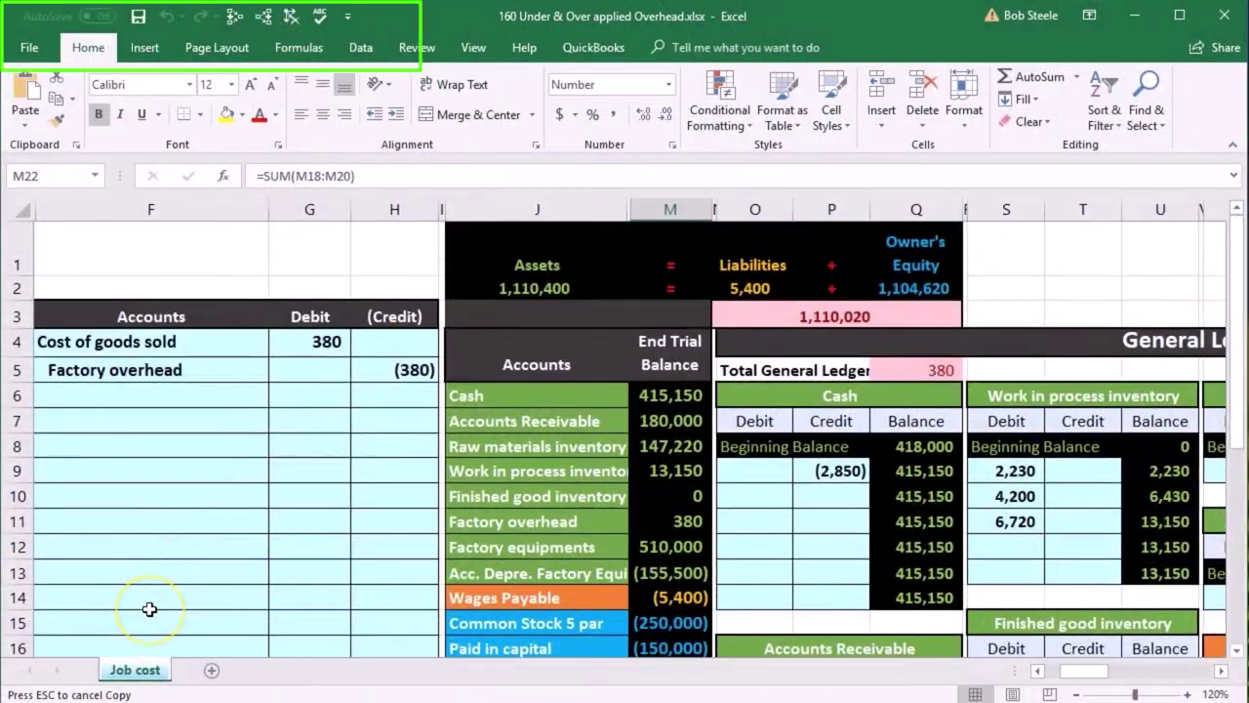
# Post the journal entry's Factory overhead credit to the general ledger by linking T30 to H5
pyautogui.moveTo(168, 374); pyautogui.dragTo(418, 368)
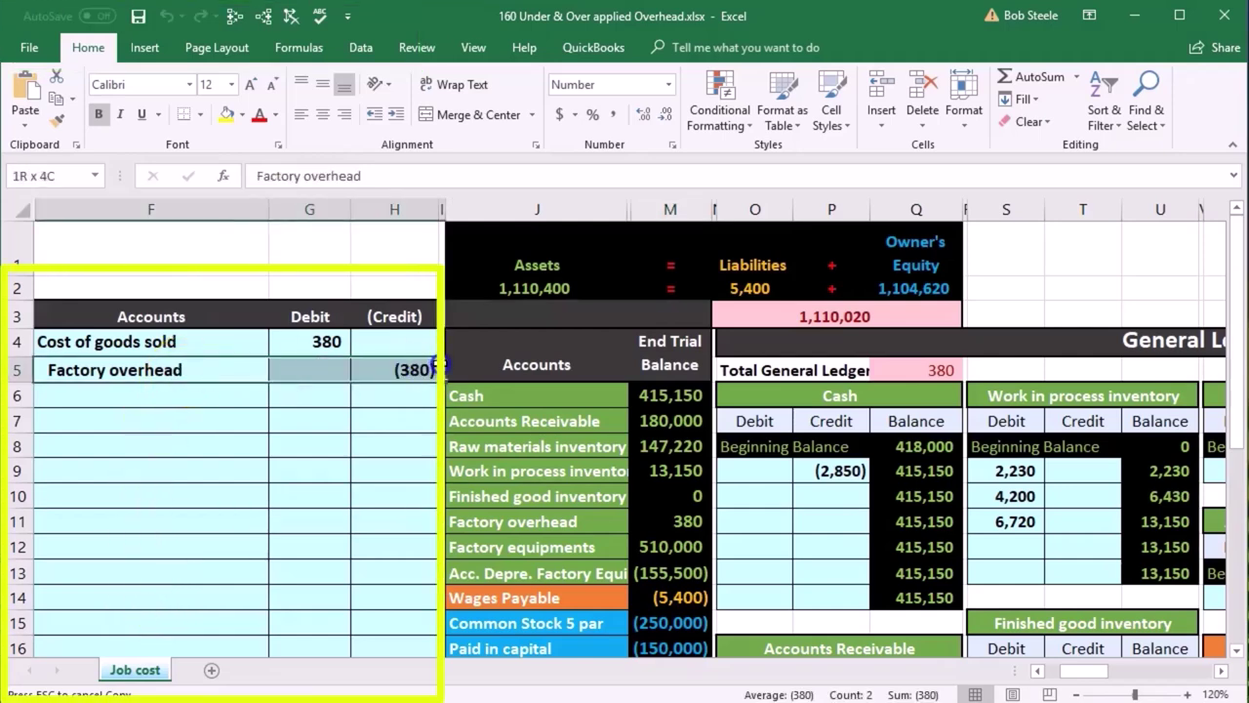
pyautogui.scroll(-1, 786, 574)
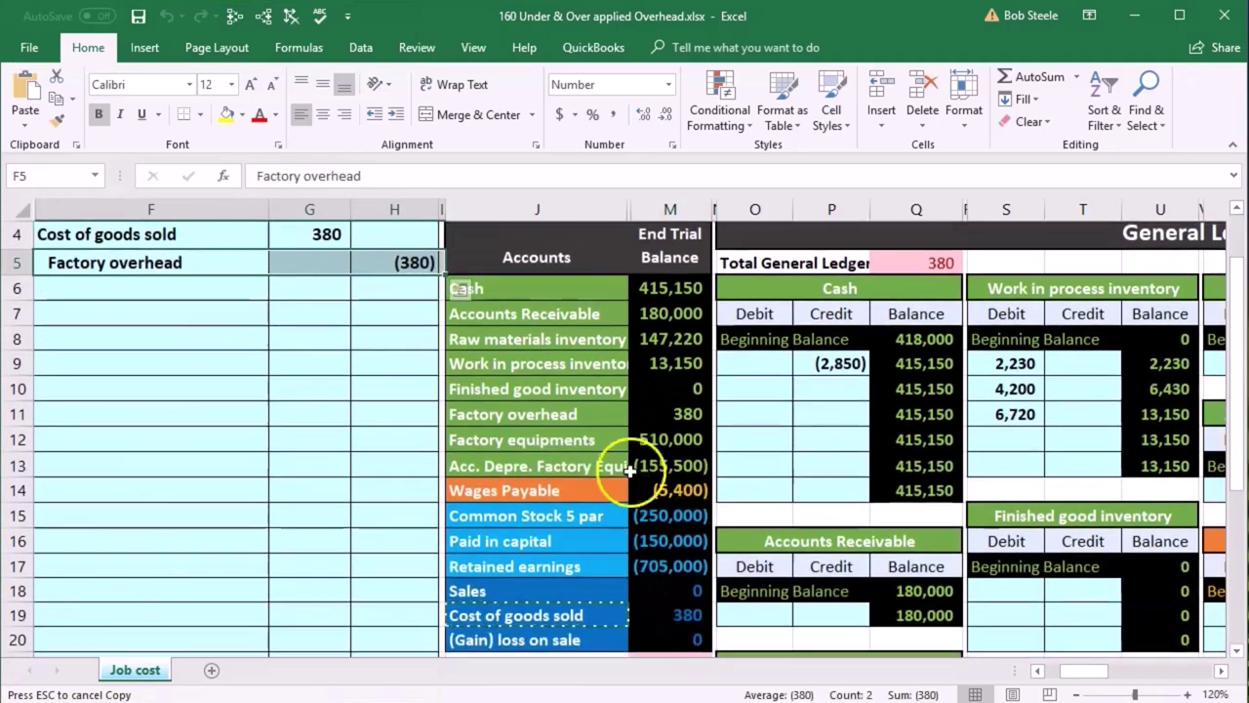
pyautogui.moveTo(557, 414); pyautogui.dragTo(683, 414)
pyautogui.scroll(-4, 855, 471)
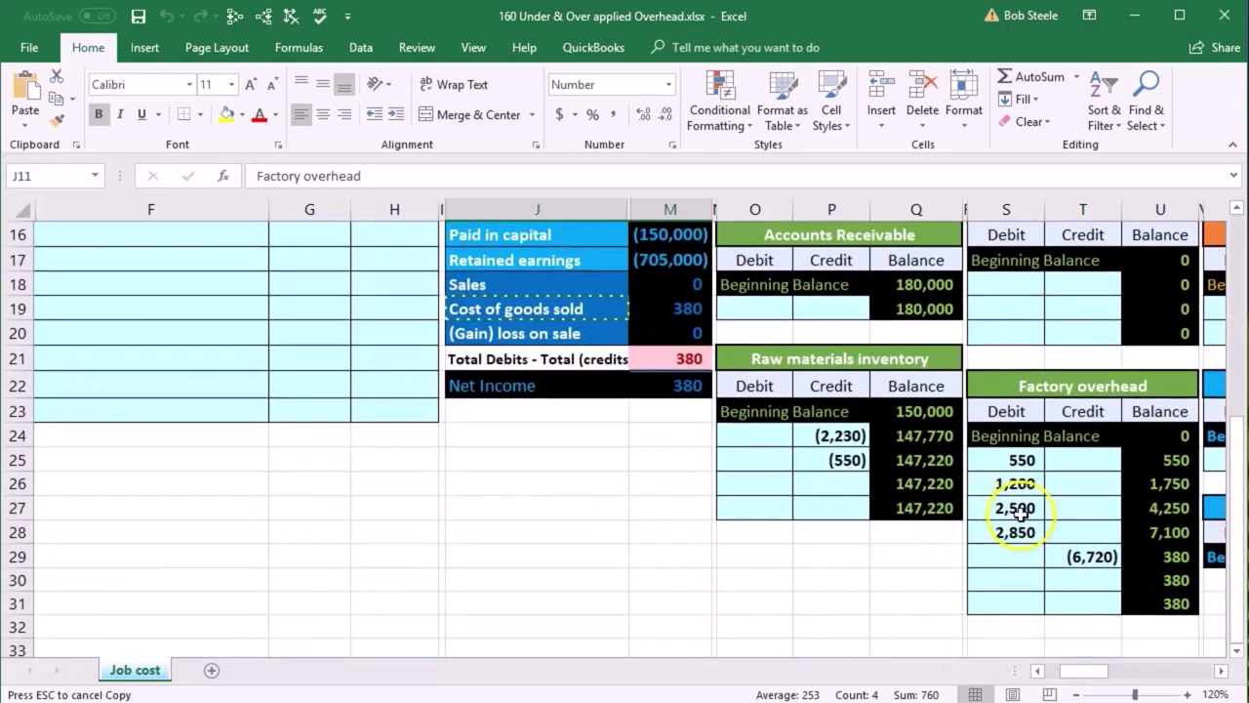
pyautogui.click(1078, 579)
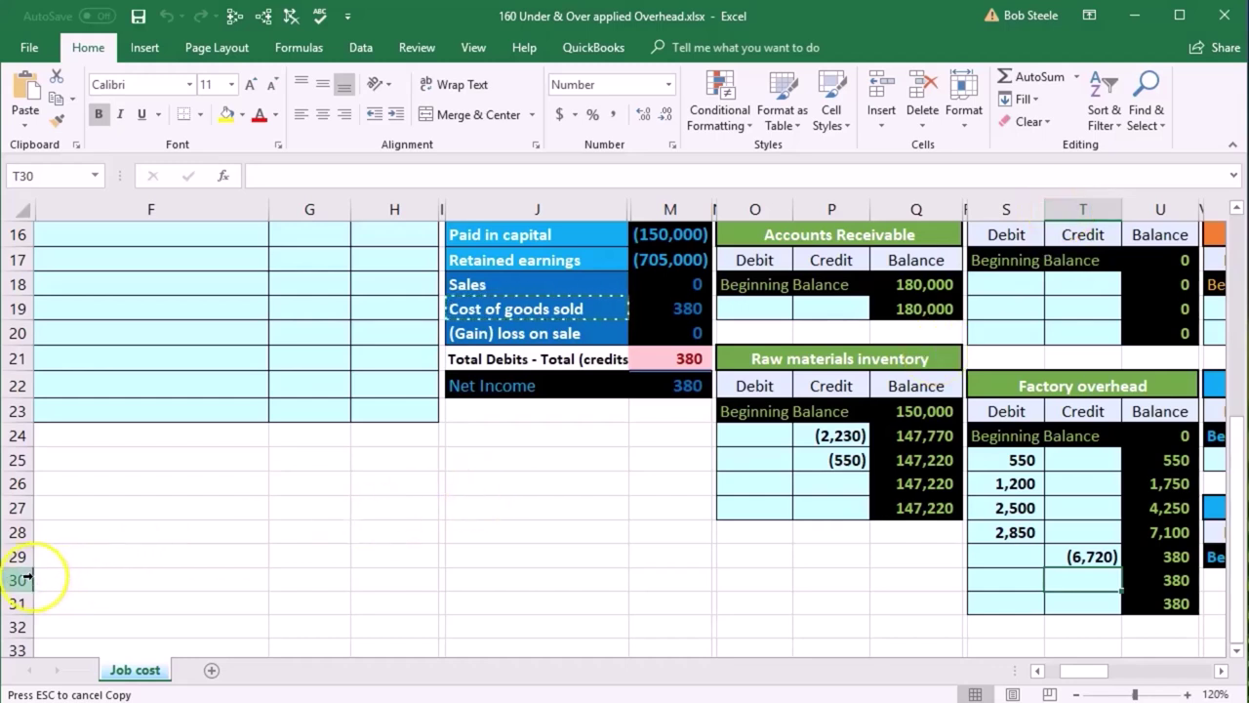
pyautogui.write('=')
pyautogui.press('Left')
pyautogui.press('Left')
pyautogui.press('Left')
pyautogui.press('Left')
pyautogui.press('Left')
pyautogui.press('Left')
pyautogui.press('Left')
pyautogui.press('Left')
pyautogui.press('Left')
pyautogui.press('Left')
pyautogui.press('Up')
pyautogui.press('Up')
pyautogui.press('Up')
pyautogui.press('Up')
pyautogui.press('Up')
pyautogui.press('Up')
pyautogui.press('Up')
pyautogui.press('Up')
pyautogui.press('Up')
pyautogui.press('Up')
pyautogui.press('Up')
pyautogui.press('Up')
pyautogui.press('Up')
pyautogui.press('Up')
pyautogui.press('Up')
pyautogui.press('Up')
pyautogui.press('Up')
pyautogui.press('Up')
pyautogui.press('Up')
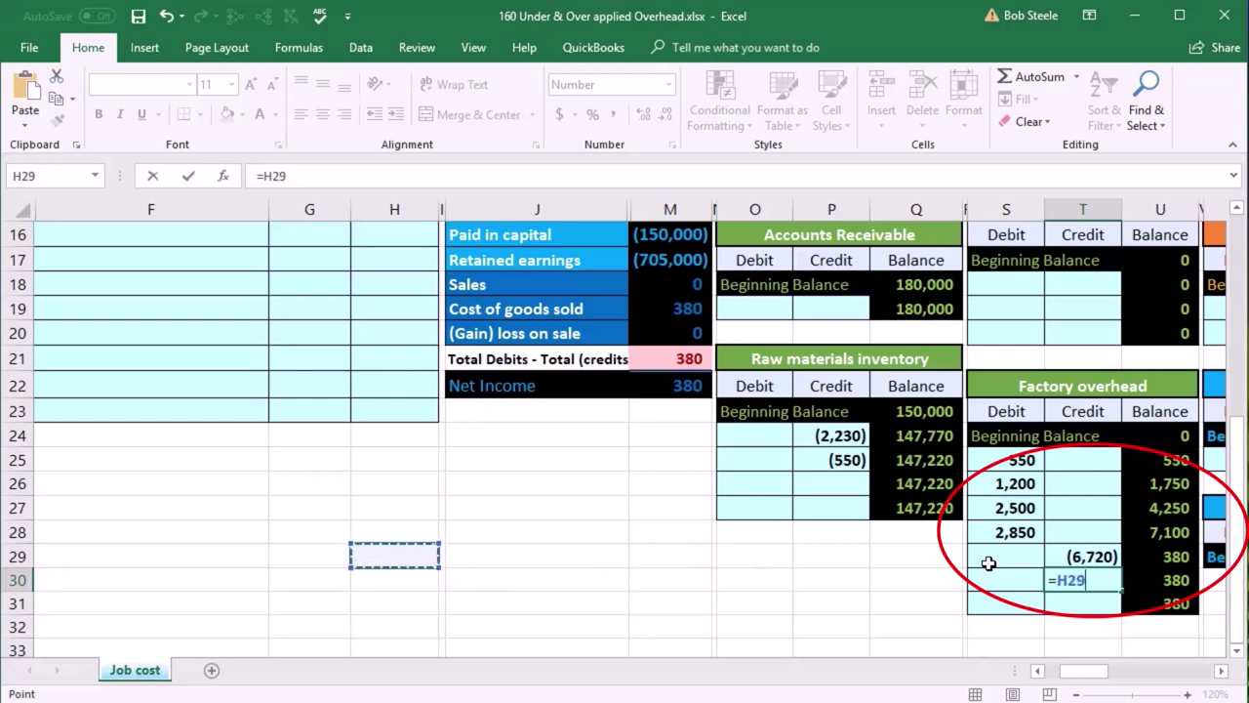
pyautogui.press('Up')
pyautogui.press('Up')
pyautogui.press('Up')
pyautogui.press('Up')
pyautogui.press('Up')
pyautogui.press('Up')
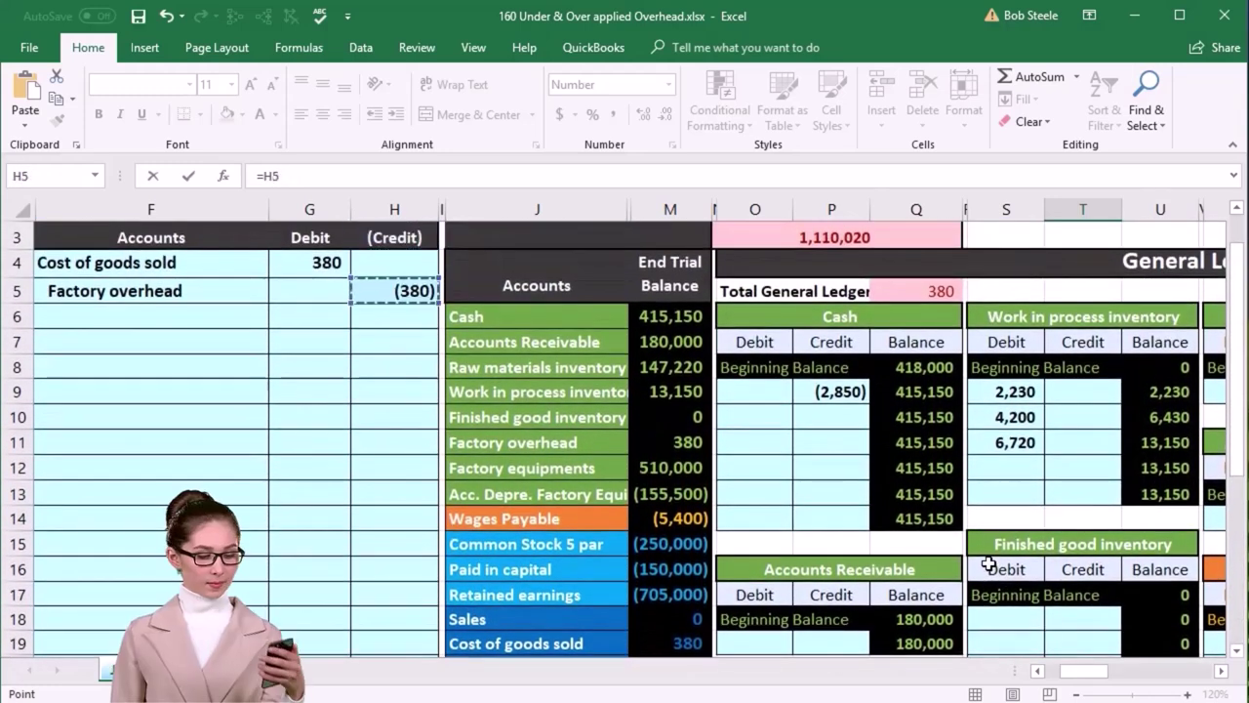
pyautogui.press('Return')
pyautogui.press('Return')
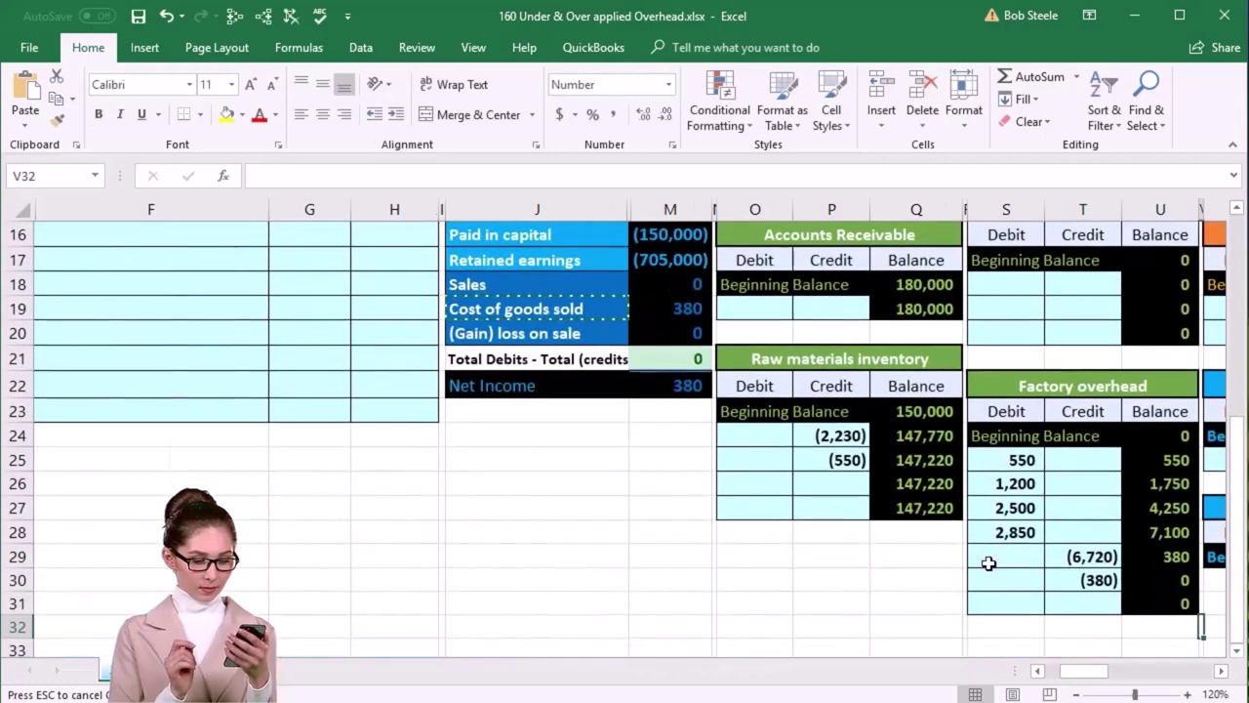
# Check the Factory overhead ledger's running balance in U29 through U31 and trace the dependents of U31
pyautogui.hscroll(1, 982, 558)
pyautogui.click(949, 564)
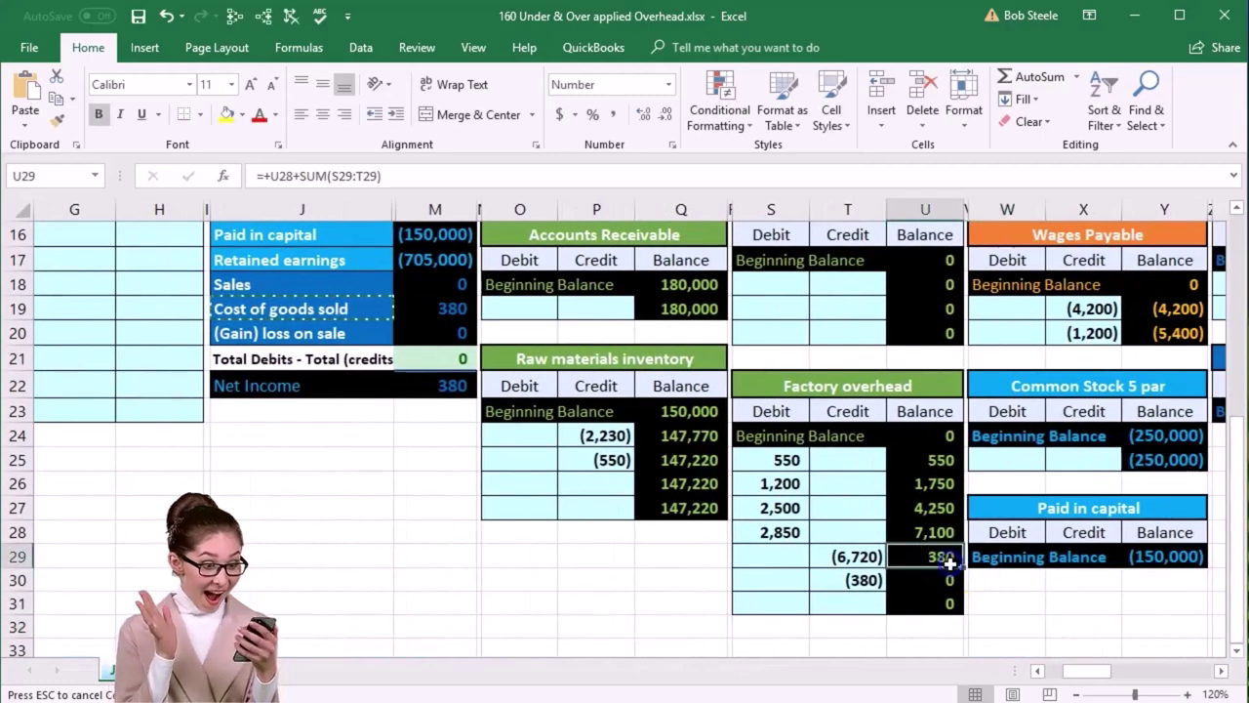
pyautogui.click(863, 580)
pyautogui.click(916, 580)
pyautogui.click(943, 625)
pyautogui.click(939, 602)
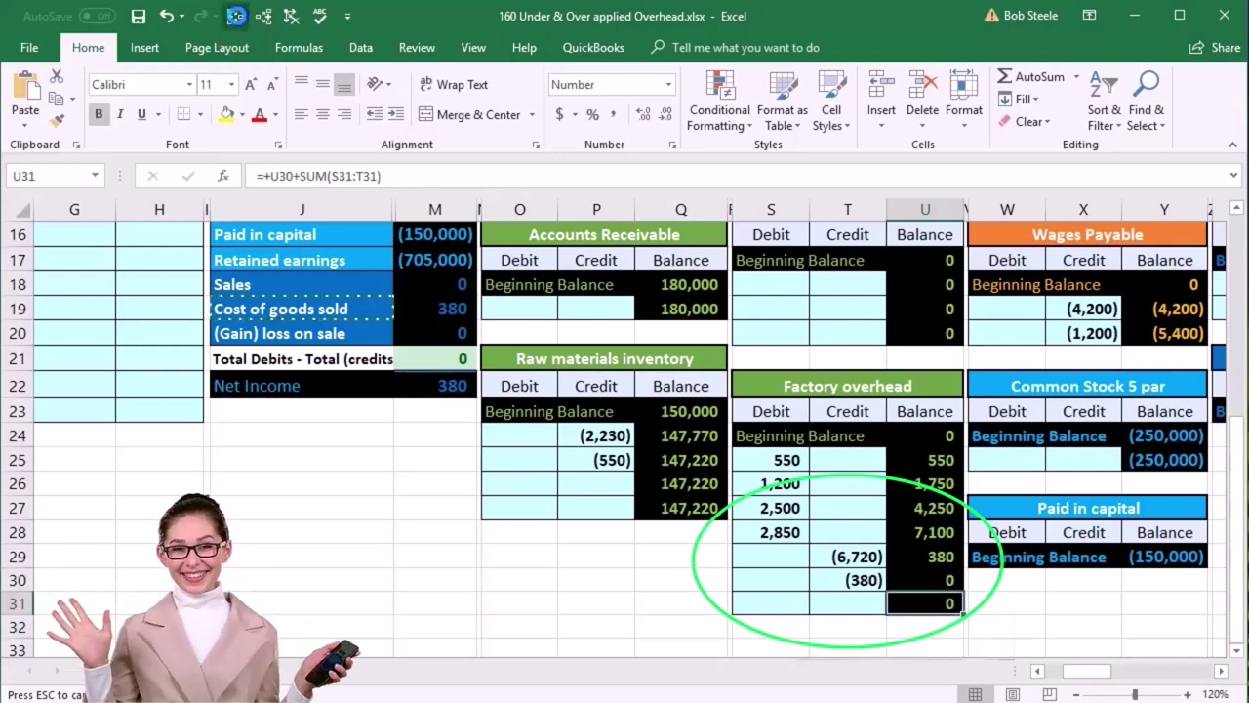
# Inspect the Factory overhead and Cost of goods sold balances in the trial balance
pyautogui.scroll(3, 279, 449)
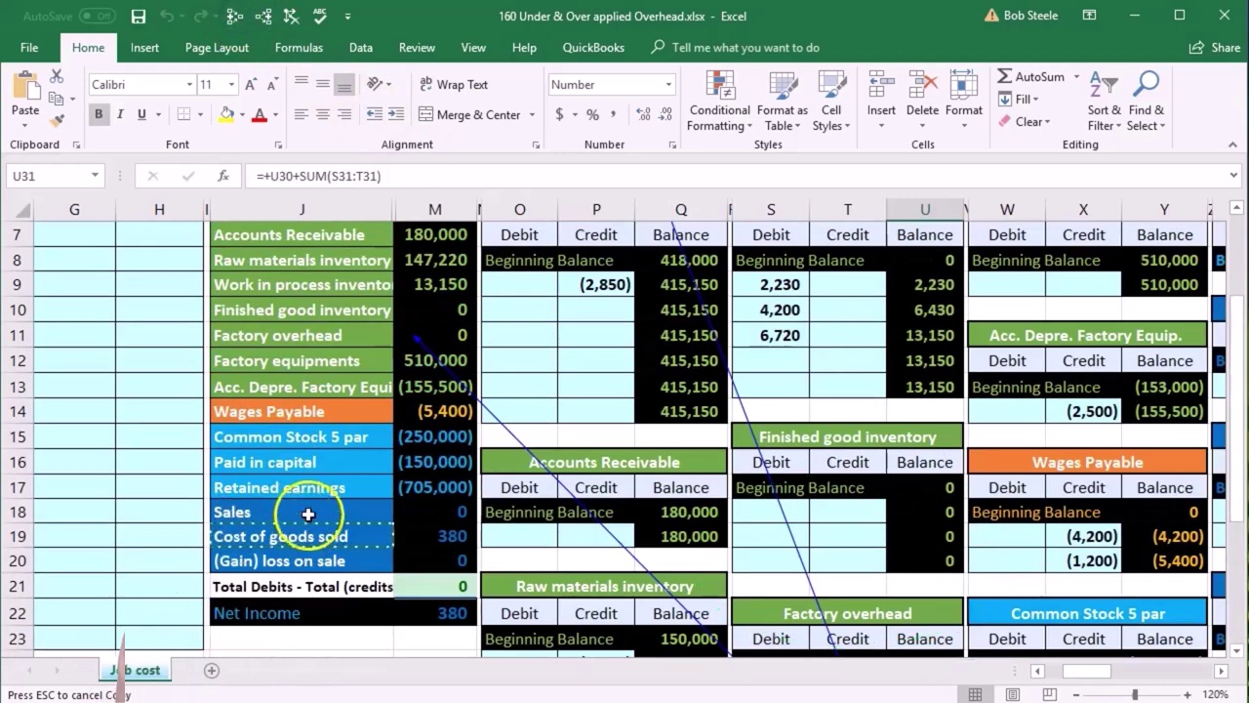
pyautogui.click(455, 334)
pyautogui.scroll(1, 379, 499)
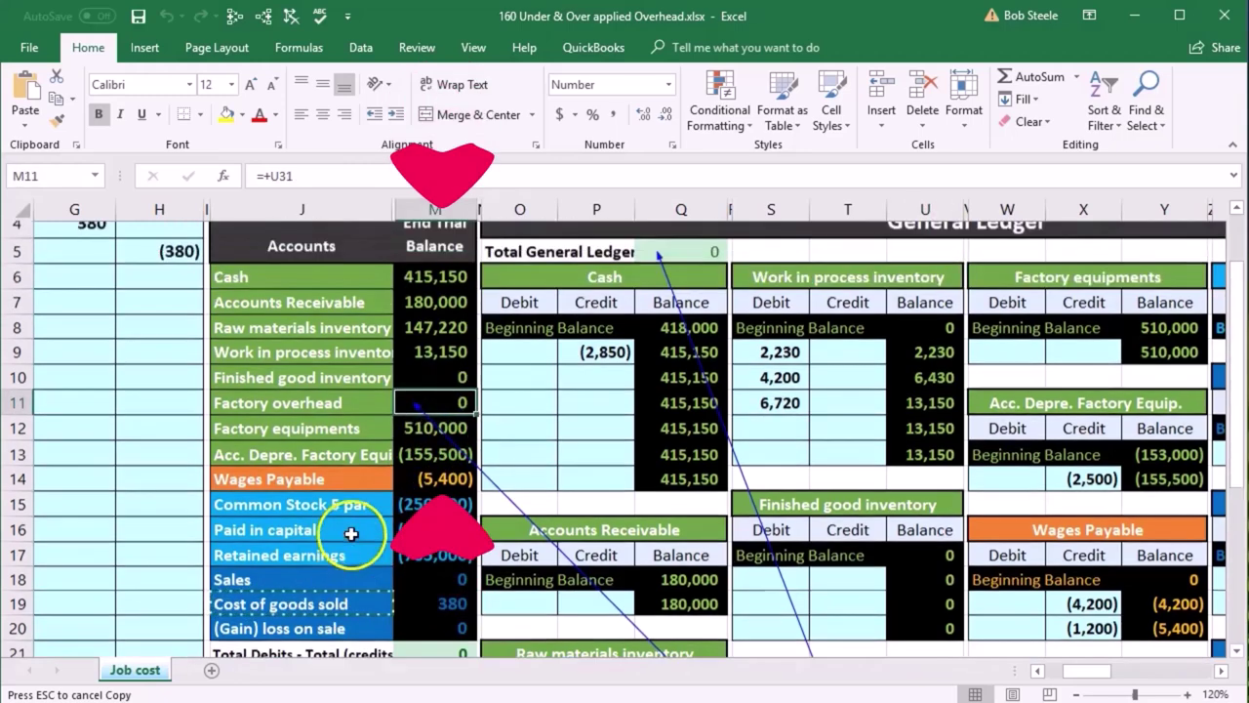
pyautogui.scroll(-1, 422, 507)
pyautogui.click(418, 529)
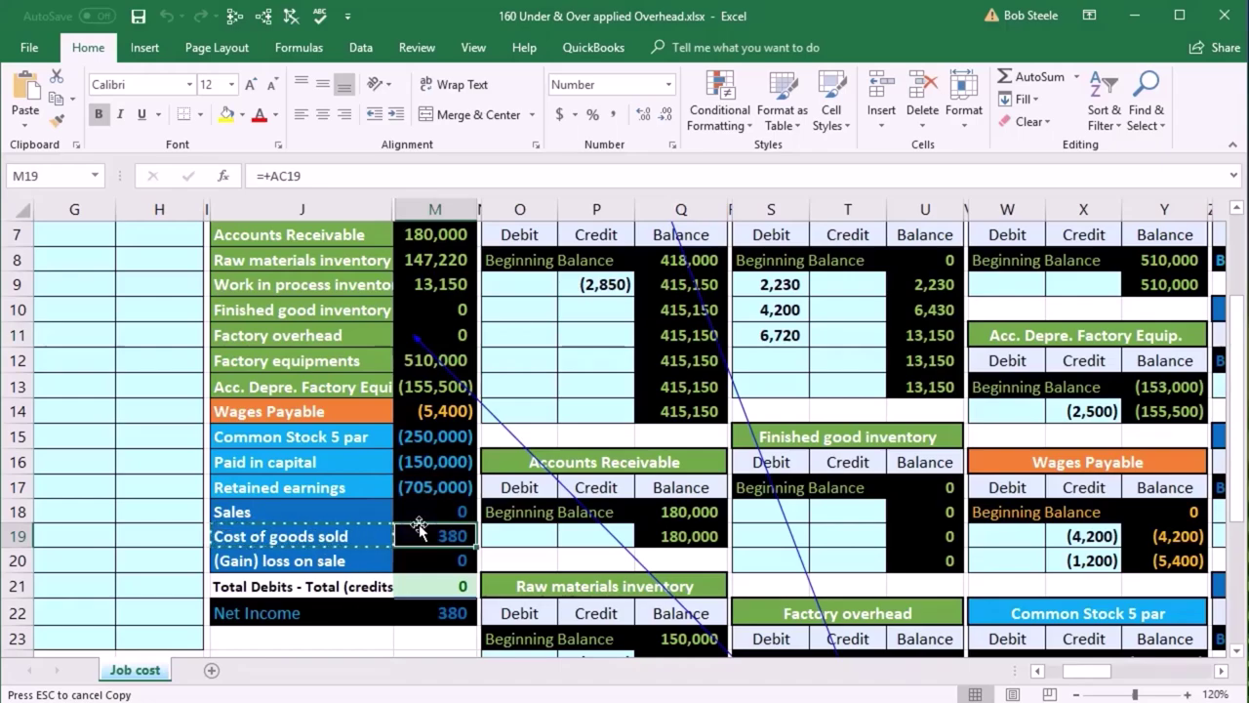
# Review the Sales, Cost of goods sold and Net Income figures in the trial balance, and recheck the Factory overhead balance
pyautogui.scroll(-1, 418, 528)
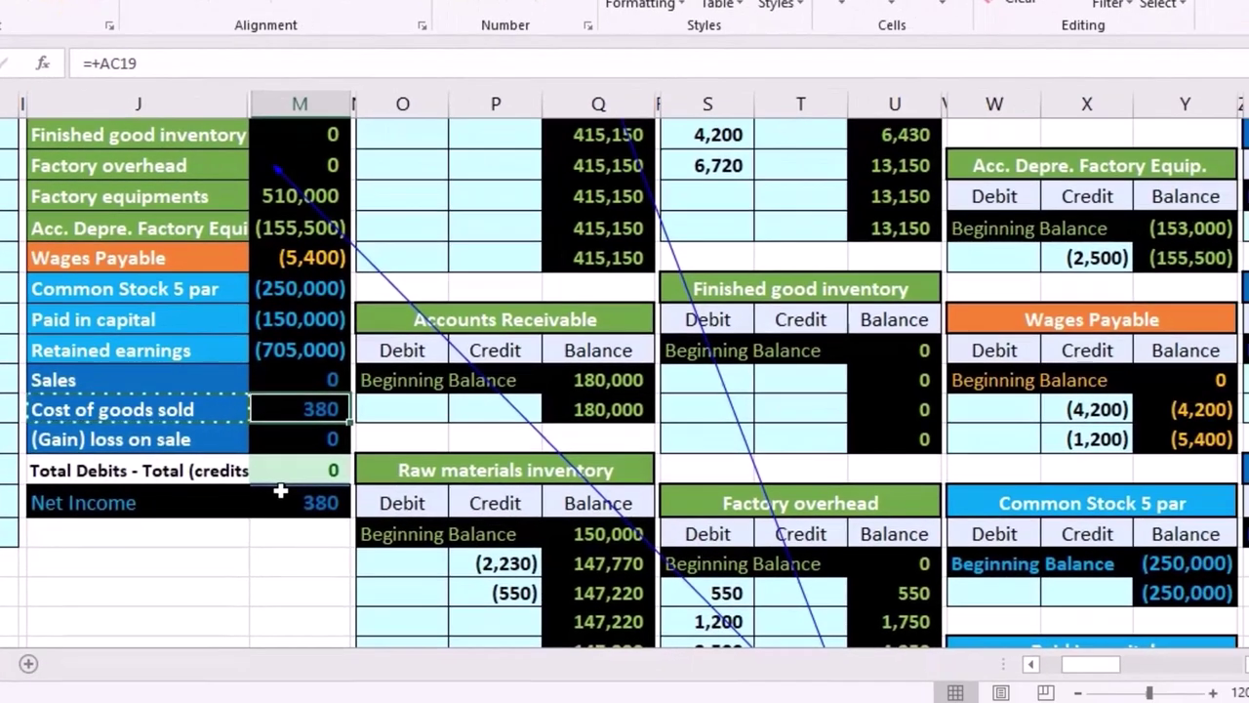
pyautogui.click(290, 499)
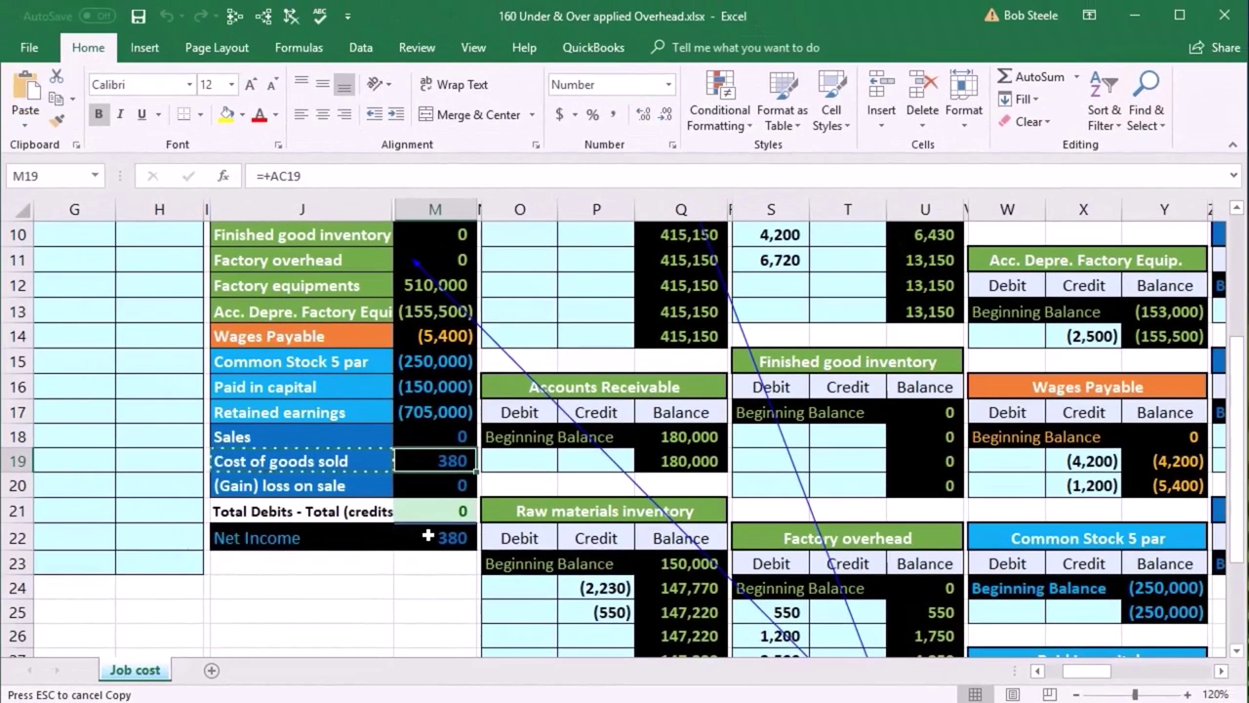
pyautogui.moveTo(332, 356); pyautogui.dragTo(483, 482)
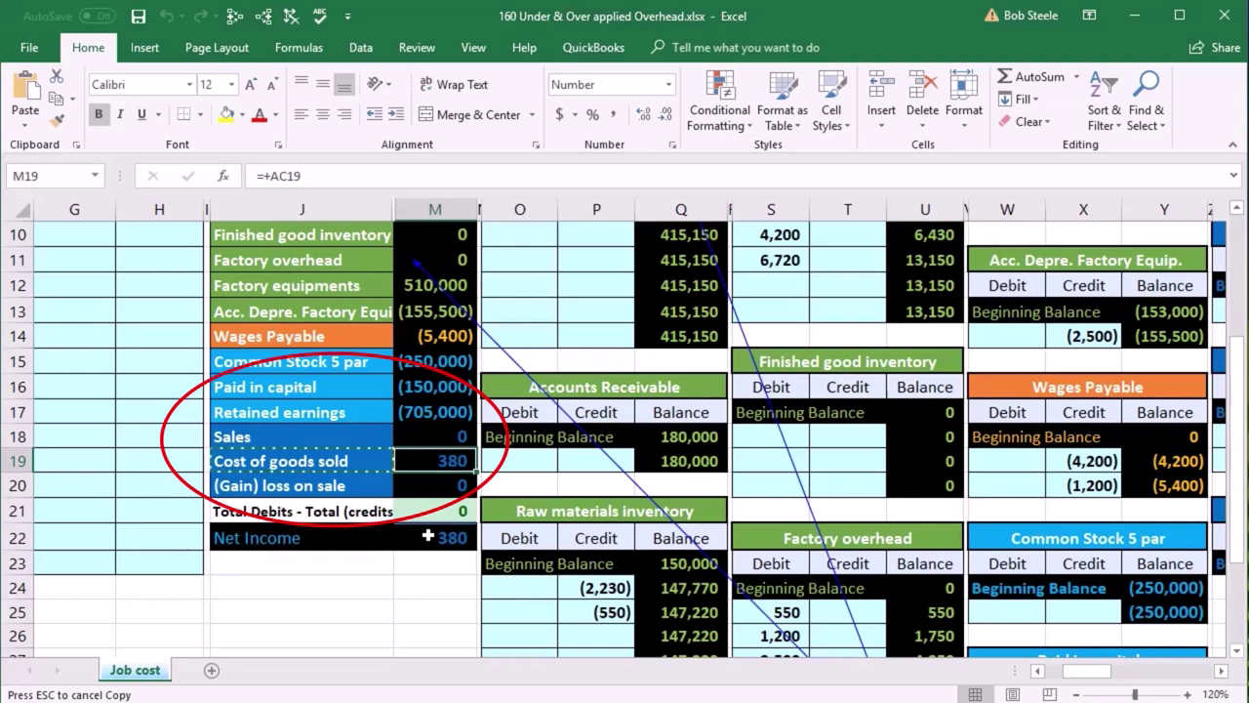
pyautogui.click(419, 437)
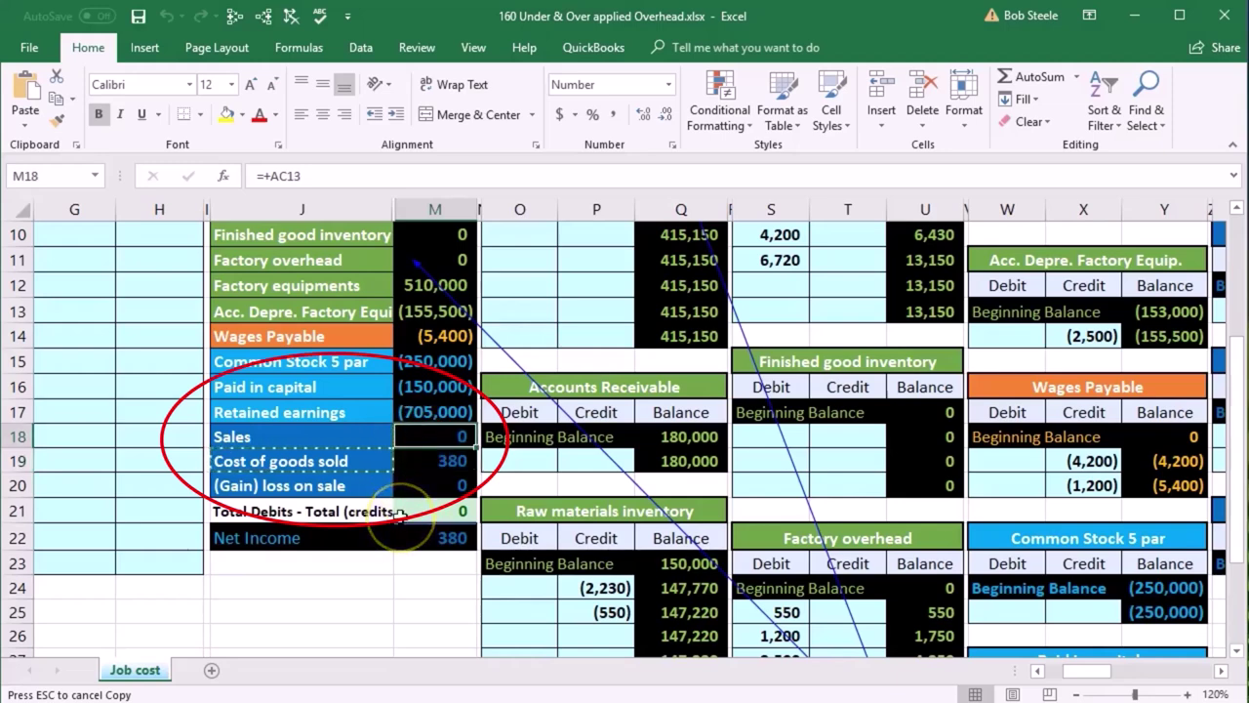
pyautogui.press('Escape')
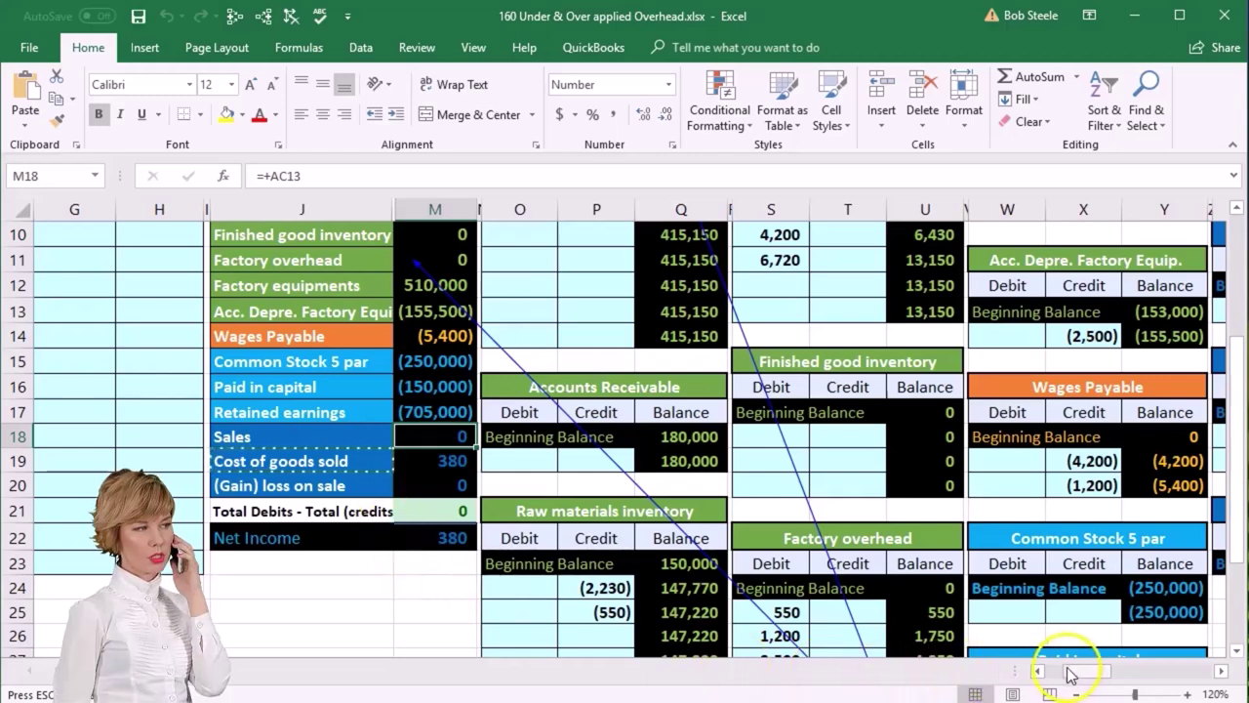
pyautogui.moveTo(1065, 670); pyautogui.dragTo(1057, 673)
pyautogui.scroll(2, 850, 595)
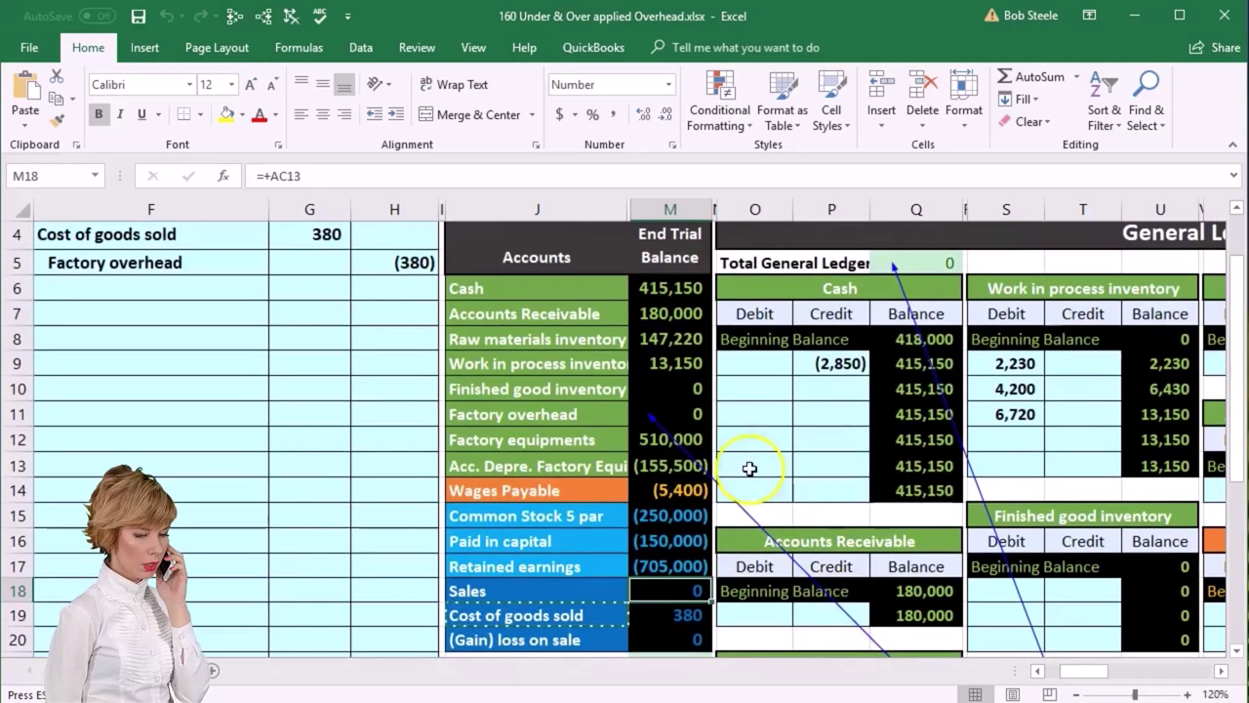
pyautogui.click(694, 417)
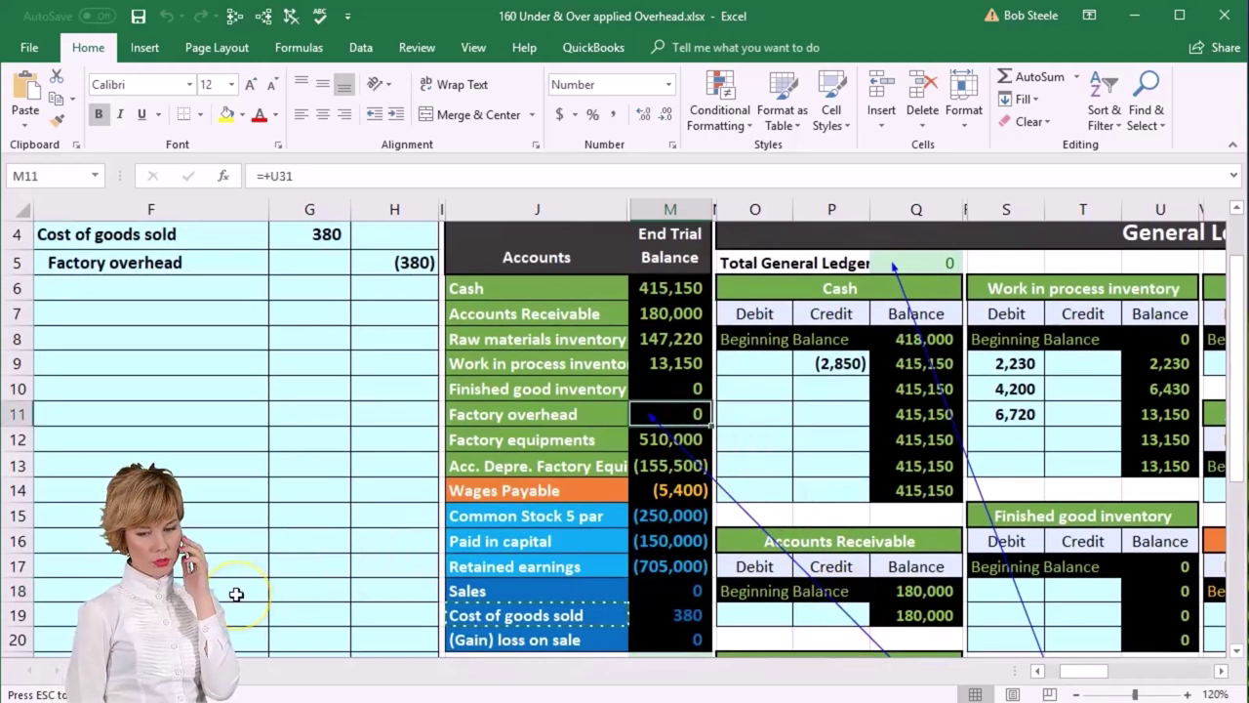